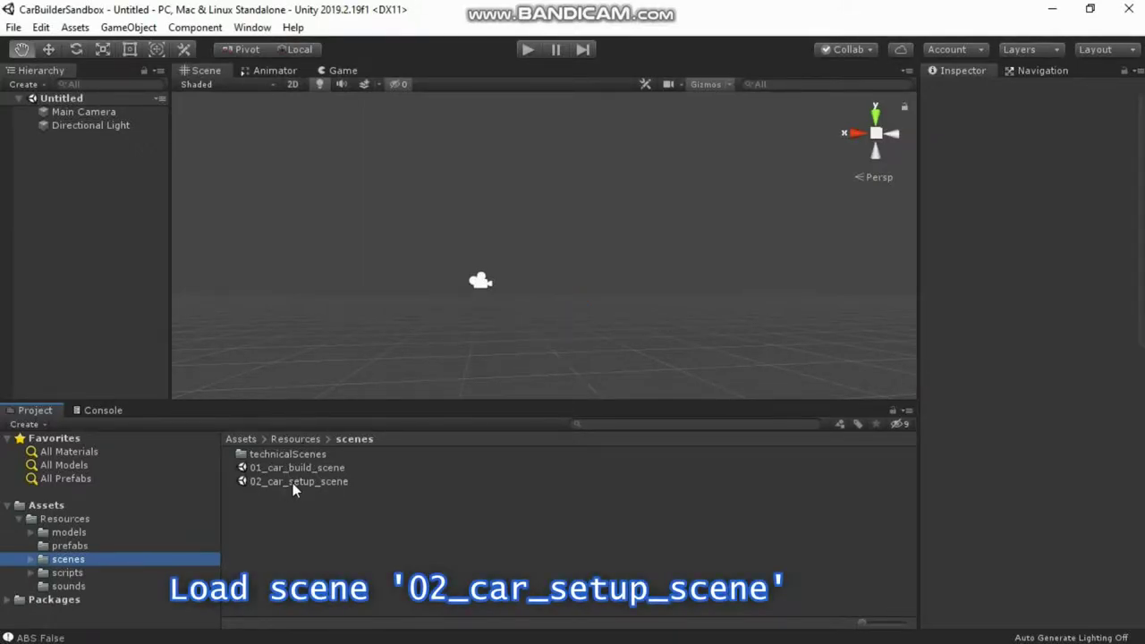
Open 02_car_setup_scene and locate the car_newHatchback prefab in the prefab assets.
{"action": "left_click", "coordinate": [292, 484]}
{"action": "left_click_drag", "start_coordinate": [536, 288], "coordinate": [540, 319]}
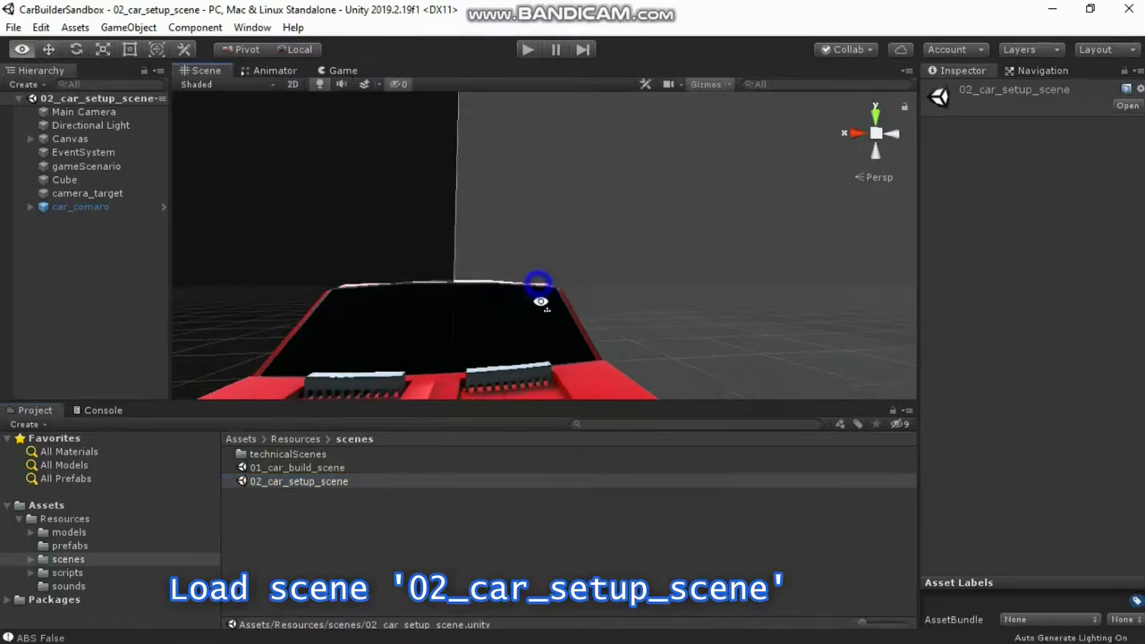
{"action": "scroll", "coordinate": [472, 346], "scroll_direction": "down", "scroll_amount": 5}
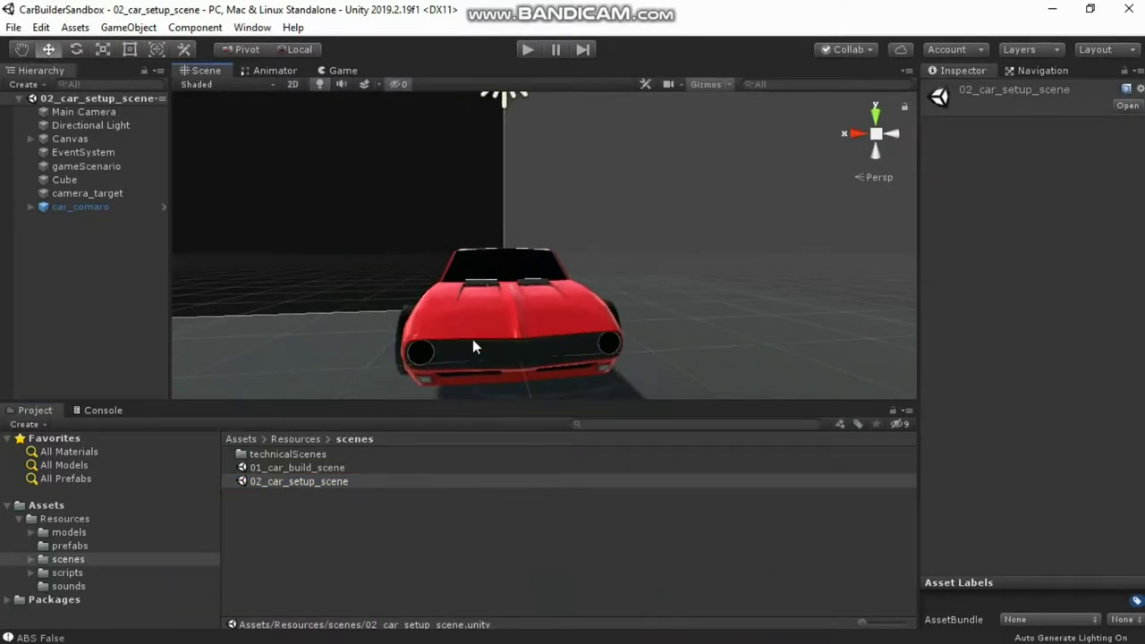
{"action": "left_click", "coordinate": [91, 547]}
{"action": "left_click", "coordinate": [295, 494]}
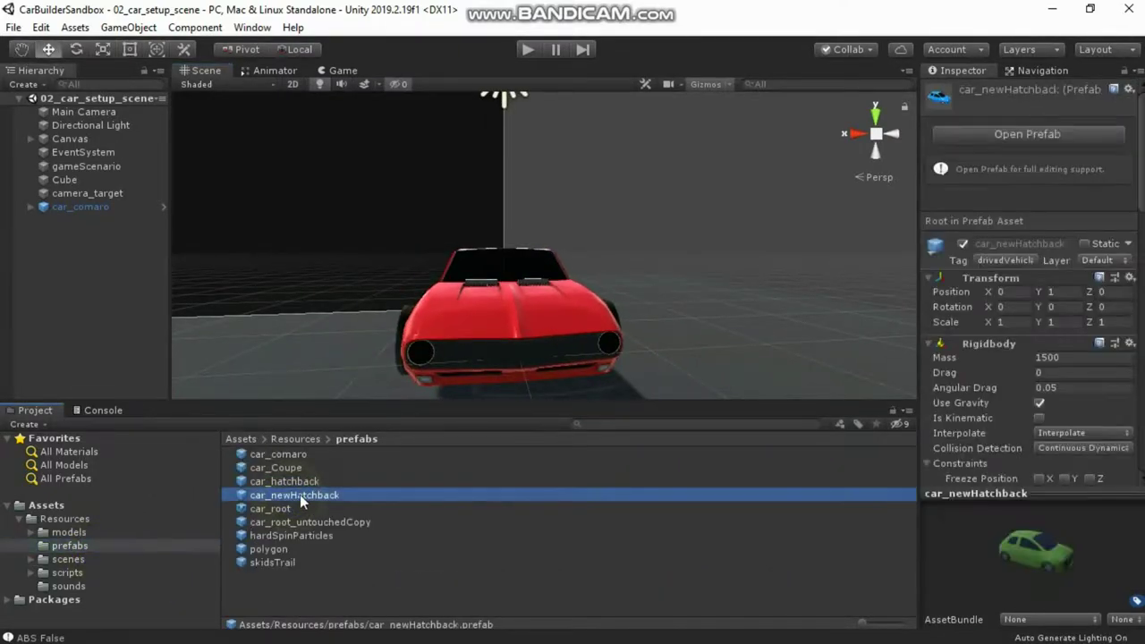
Deactivate car_comaro, place car_newHatchback in the scene, and save the scene.
{"action": "left_click", "coordinate": [144, 206]}
{"action": "left_click", "coordinate": [962, 91]}
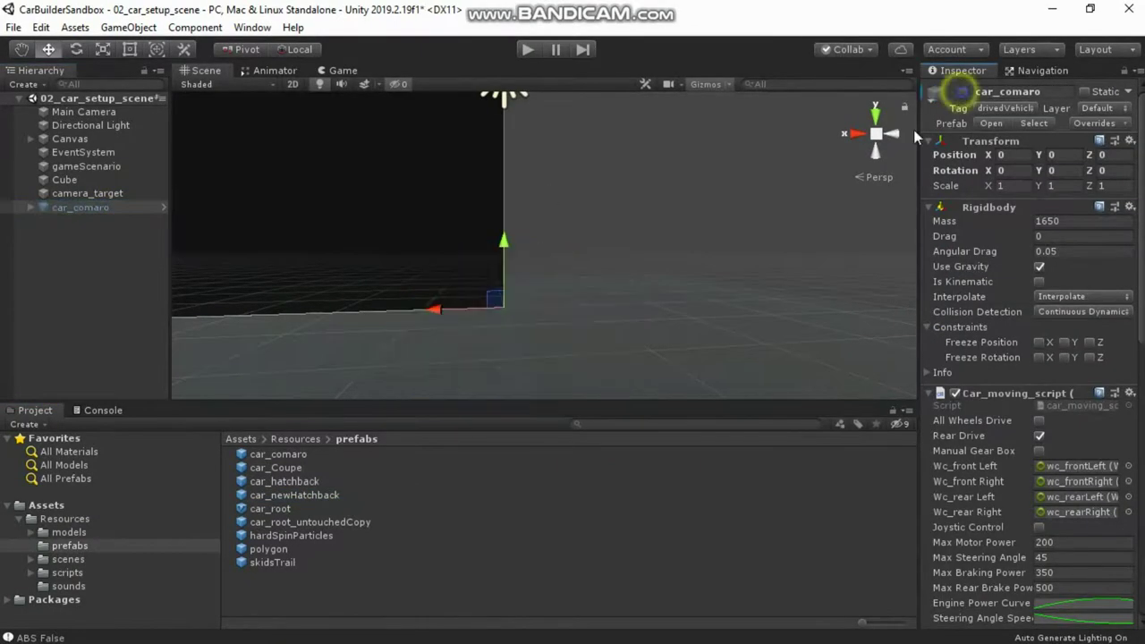
{"action": "left_click_drag", "start_coordinate": [295, 495], "coordinate": [113, 298]}
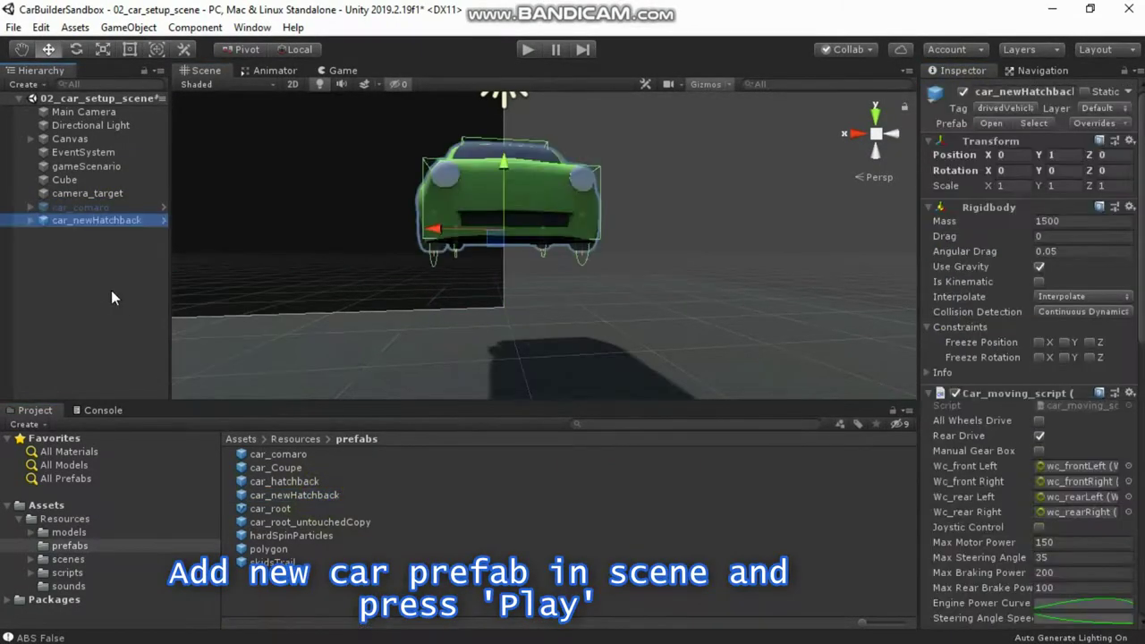
{"action": "mouse_move", "coordinate": [595, 279]}
{"action": "left_mouse_down"}
{"action": "mouse_move", "coordinate": [668, 257]}
{"action": "mouse_move", "coordinate": [796, 192]}
{"action": "left_mouse_up"}
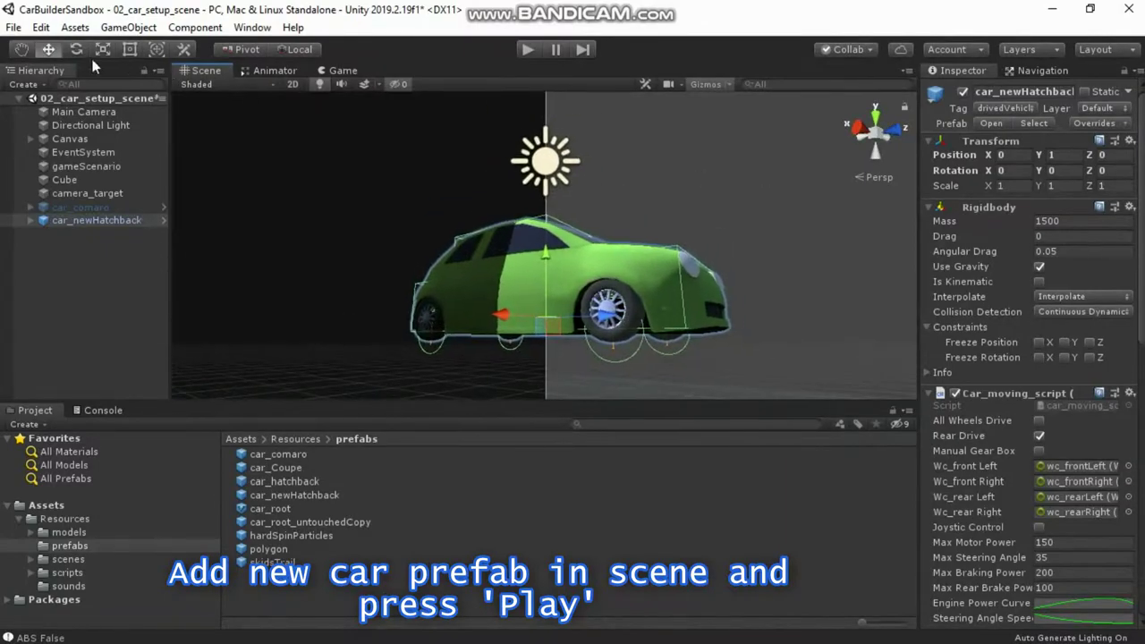
{"action": "left_click", "coordinate": [13, 27]}
{"action": "left_click", "coordinate": [45, 93]}
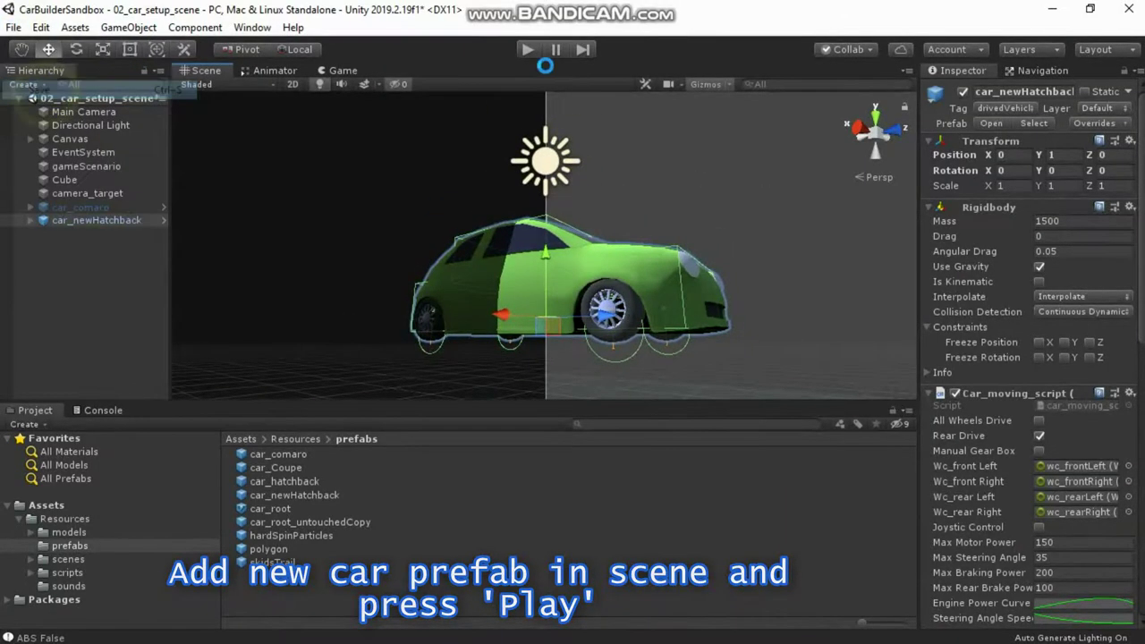
Enter play mode and choose front-wheel drive in the car builder.
{"action": "left_click", "coordinate": [527, 50]}
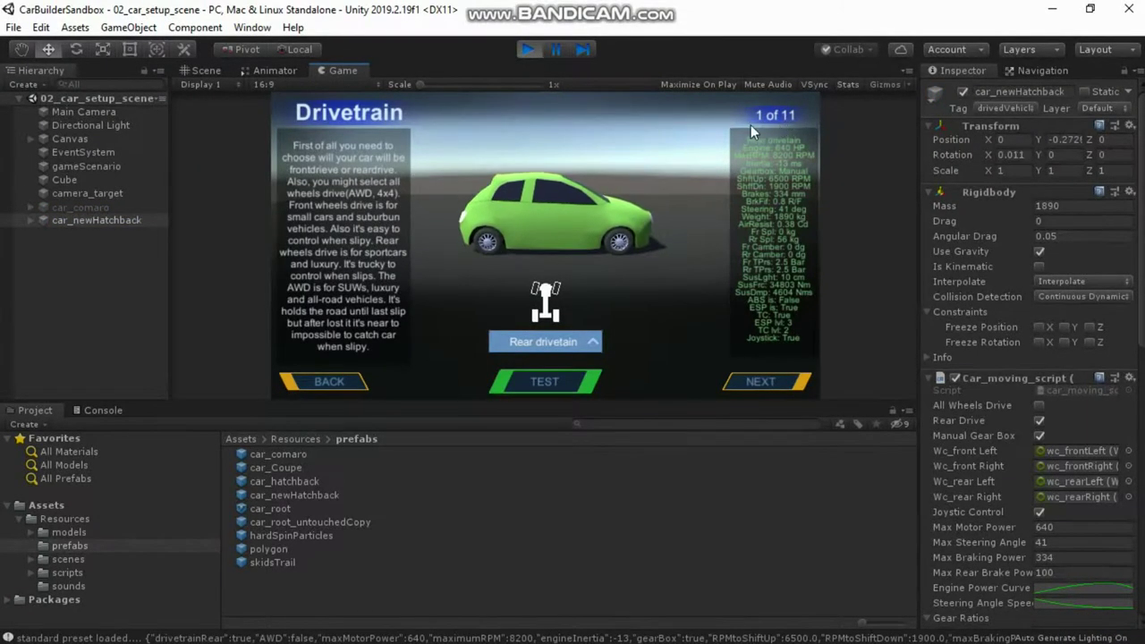
{"action": "left_click", "coordinate": [598, 345]}
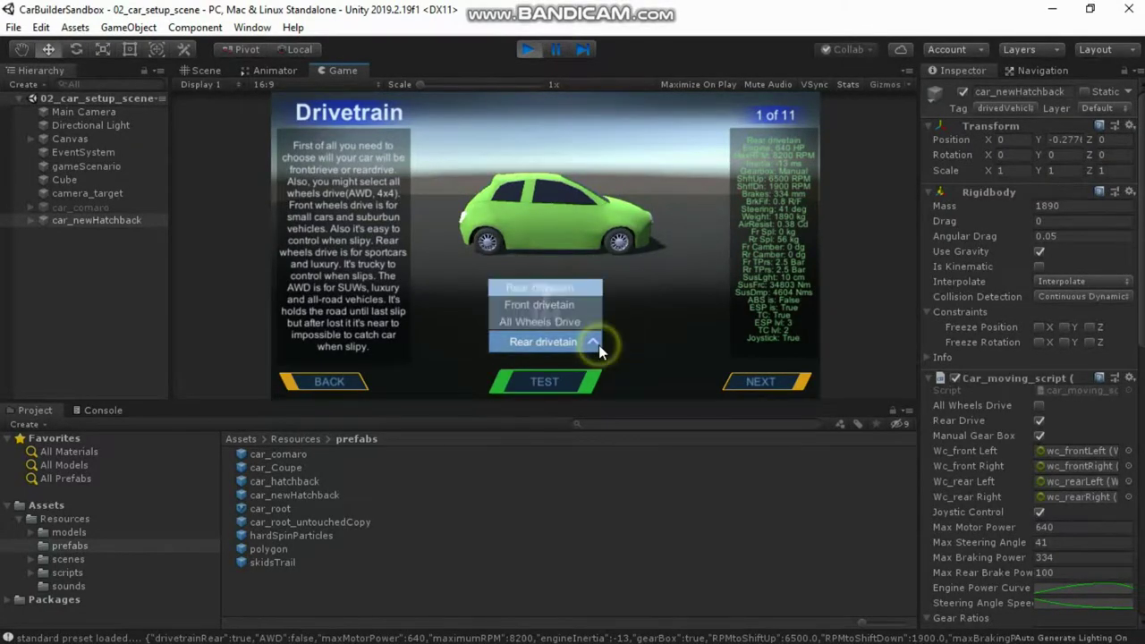
{"action": "left_click", "coordinate": [576, 304]}
{"action": "left_click", "coordinate": [777, 385]}
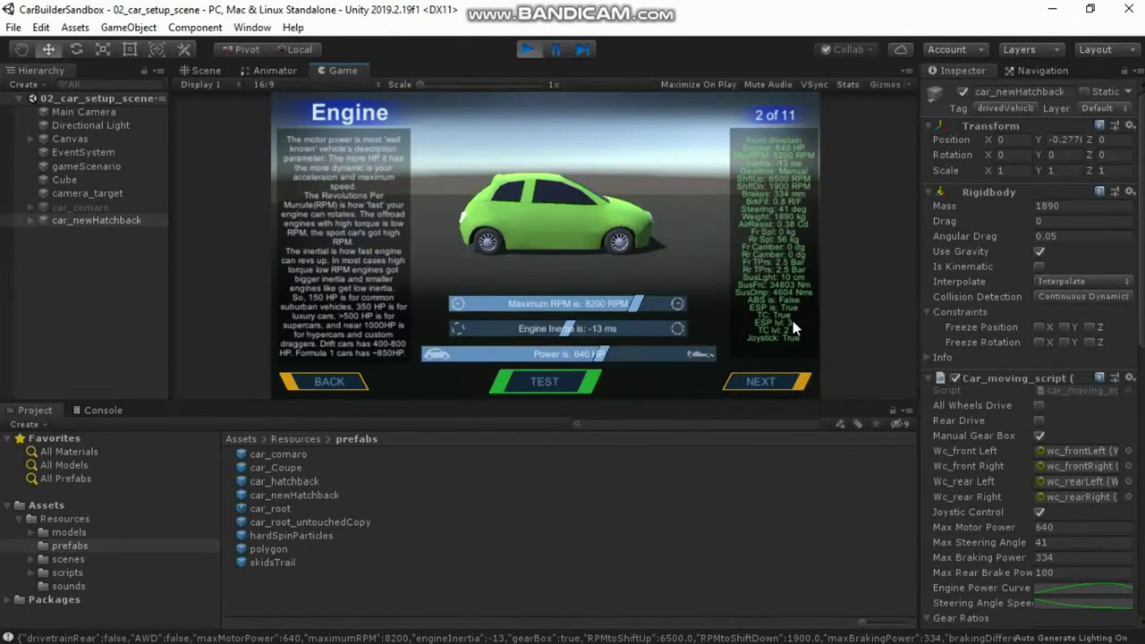
Set engine power to 76 HP, maximum RPM to 5000, and engine inertia to -1351 ms.
{"action": "mouse_move", "coordinate": [603, 353]}
{"action": "left_mouse_down"}
{"action": "mouse_move", "coordinate": [665, 354]}
{"action": "mouse_move", "coordinate": [443, 359]}
{"action": "left_mouse_up"}
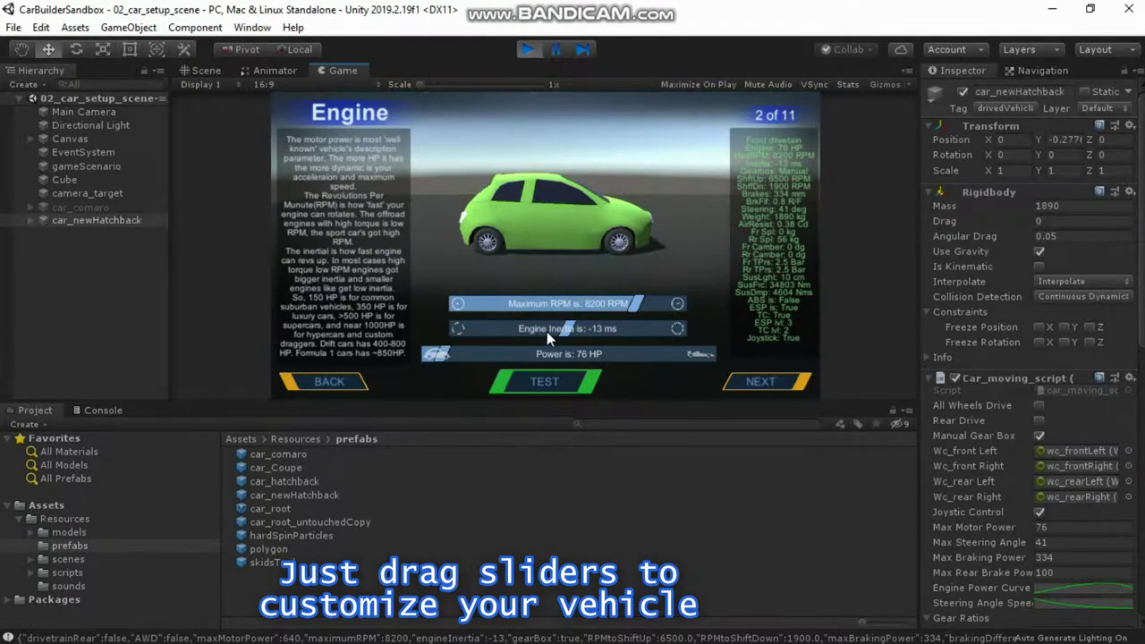
{"action": "left_click", "coordinate": [1076, 590]}
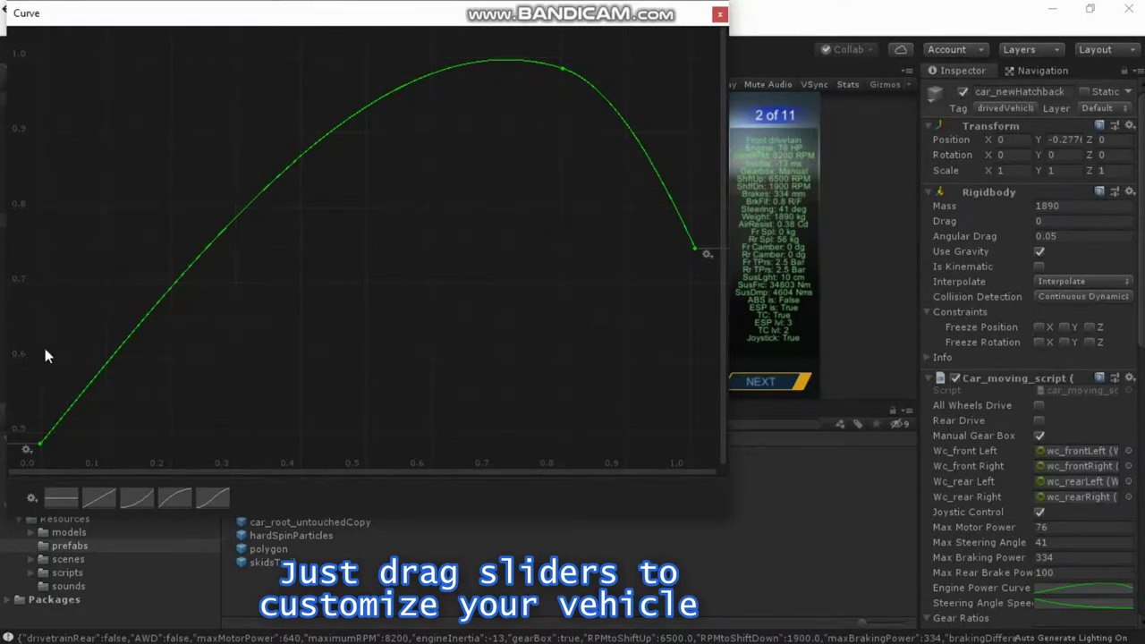
{"action": "left_click", "coordinate": [719, 14]}
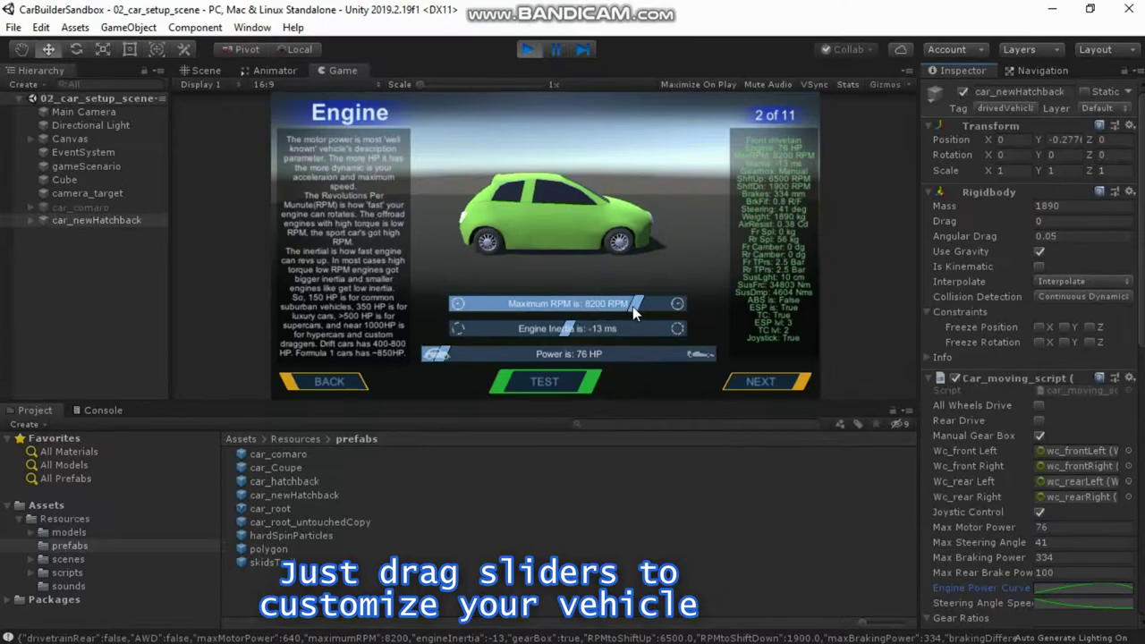
{"action": "mouse_move", "coordinate": [632, 306]}
{"action": "left_mouse_down"}
{"action": "mouse_move", "coordinate": [444, 308]}
{"action": "mouse_move", "coordinate": [513, 309]}
{"action": "left_mouse_up"}
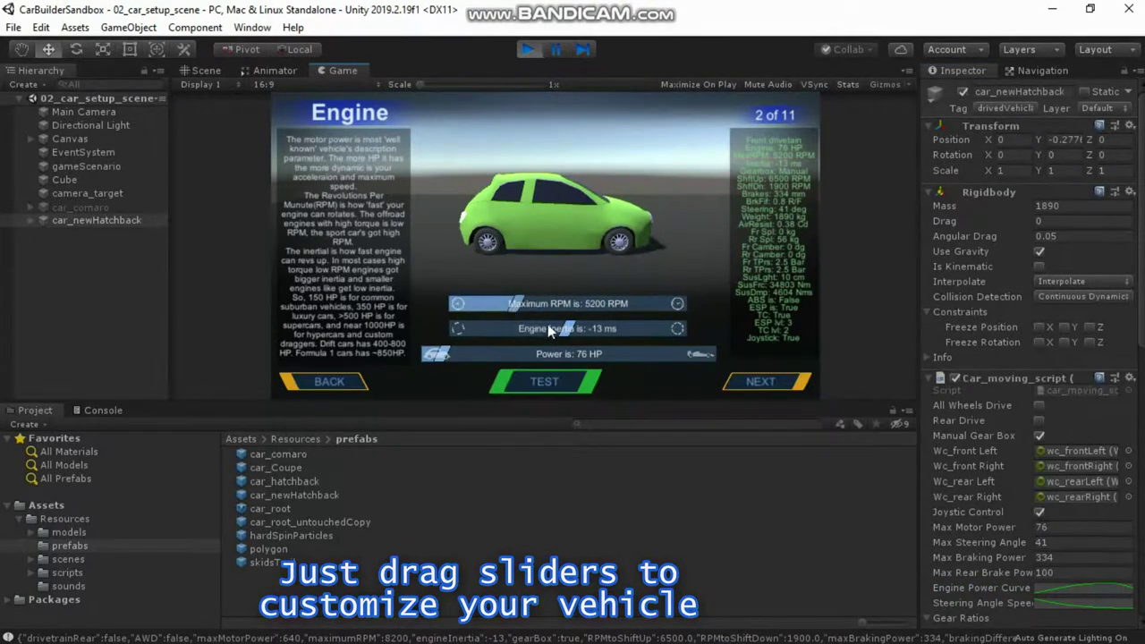
{"action": "mouse_move", "coordinate": [569, 334]}
{"action": "left_mouse_down"}
{"action": "mouse_move", "coordinate": [625, 338]}
{"action": "mouse_move", "coordinate": [489, 337]}
{"action": "mouse_move", "coordinate": [505, 307]}
{"action": "left_mouse_up"}
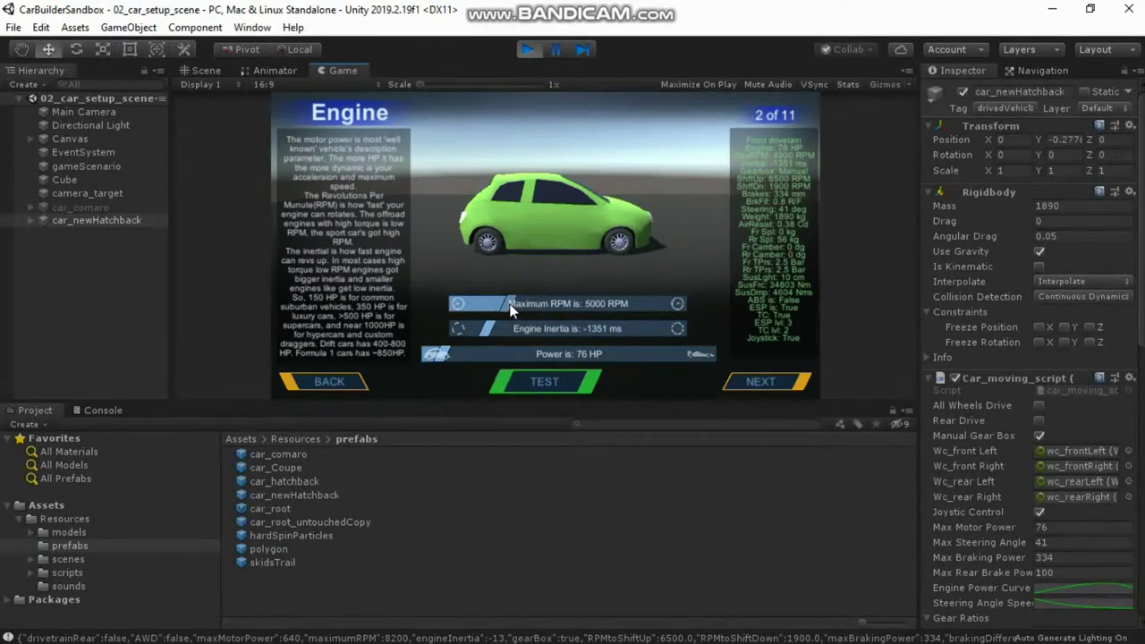
Make the gearbox Automatic, shifting up at 4000 RPM and down at 2400 RPM.
{"action": "left_click", "coordinate": [774, 381]}
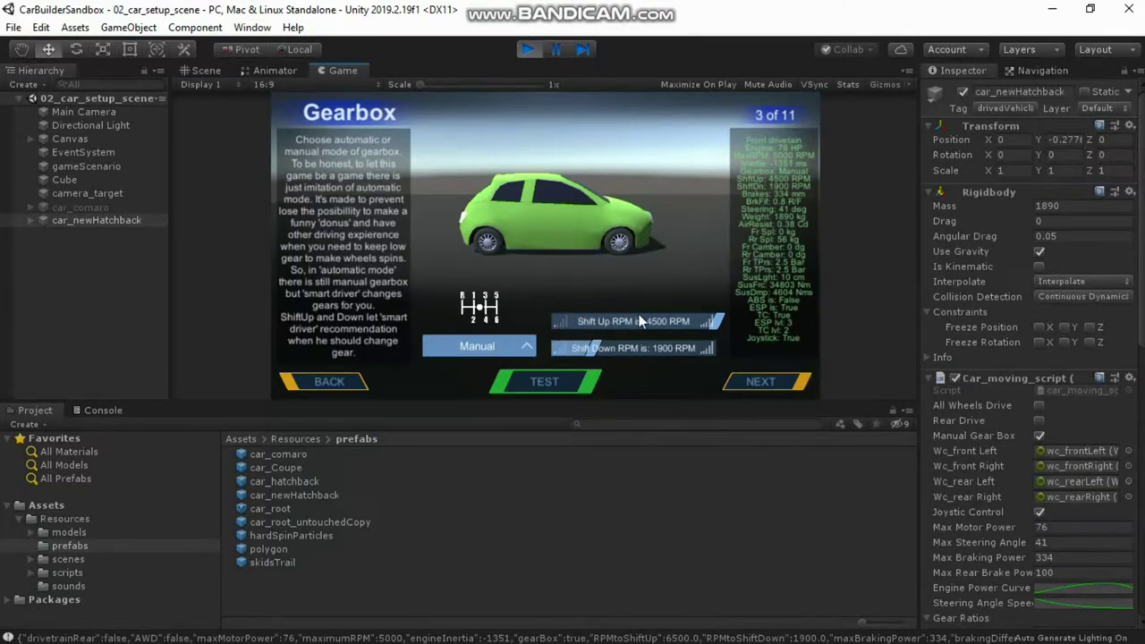
{"action": "left_click", "coordinate": [530, 347]}
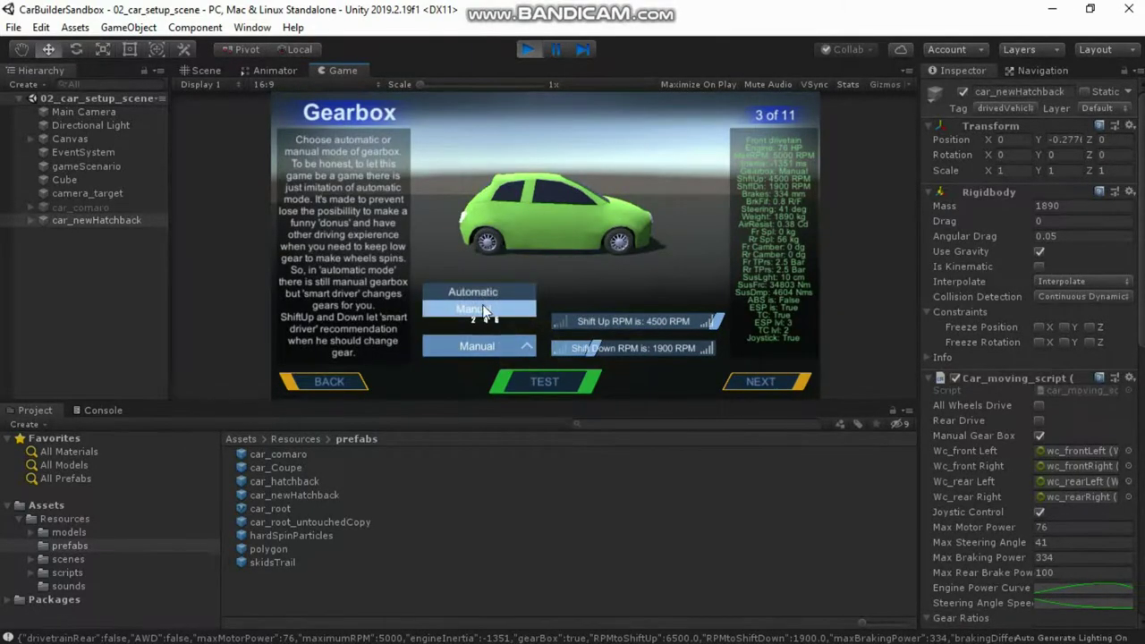
{"action": "left_click", "coordinate": [483, 293]}
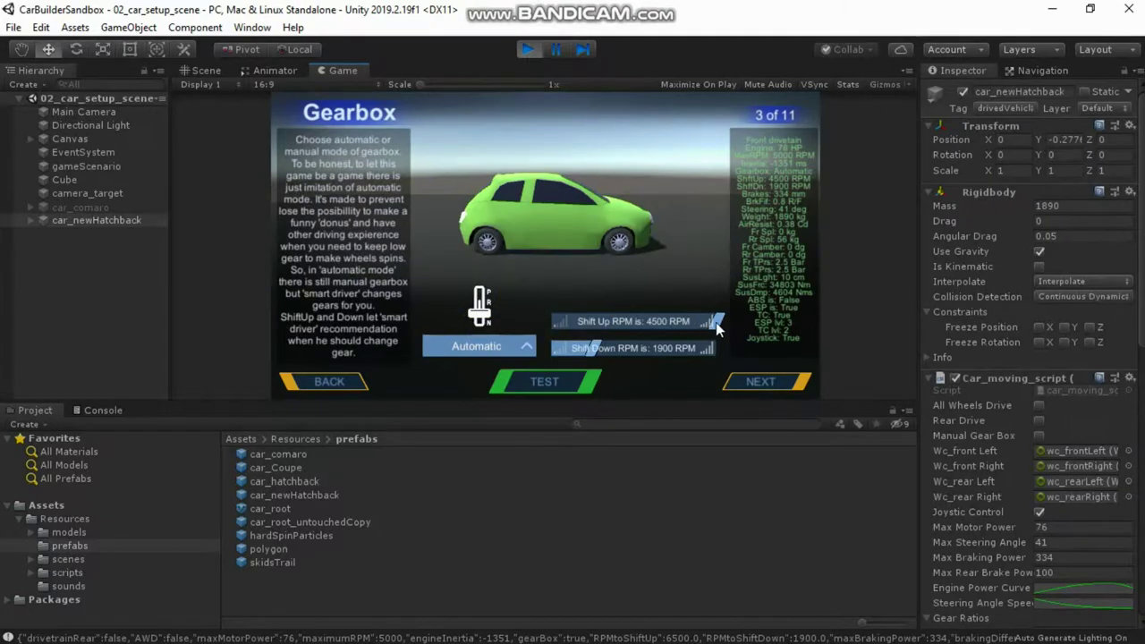
{"action": "mouse_move", "coordinate": [716, 322]}
{"action": "left_mouse_down"}
{"action": "mouse_move", "coordinate": [645, 328]}
{"action": "mouse_move", "coordinate": [675, 323]}
{"action": "left_mouse_up"}
{"action": "left_click_drag", "start_coordinate": [590, 349], "coordinate": [617, 348]}
{"action": "left_click_drag", "start_coordinate": [677, 320], "coordinate": [697, 327]}
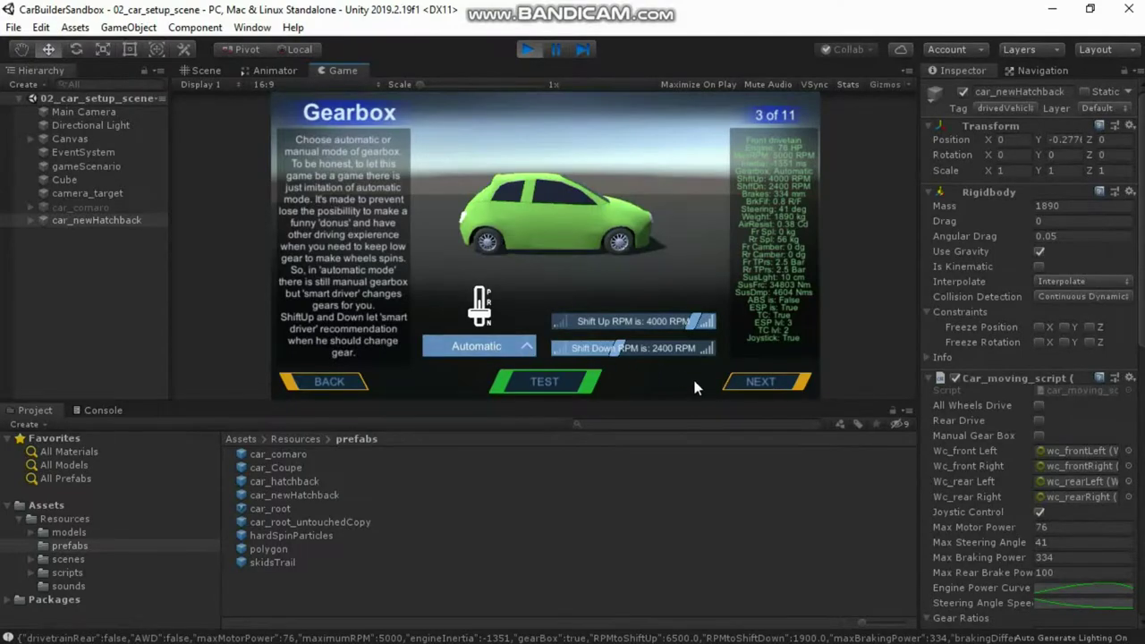
{"action": "left_click", "coordinate": [765, 382]}
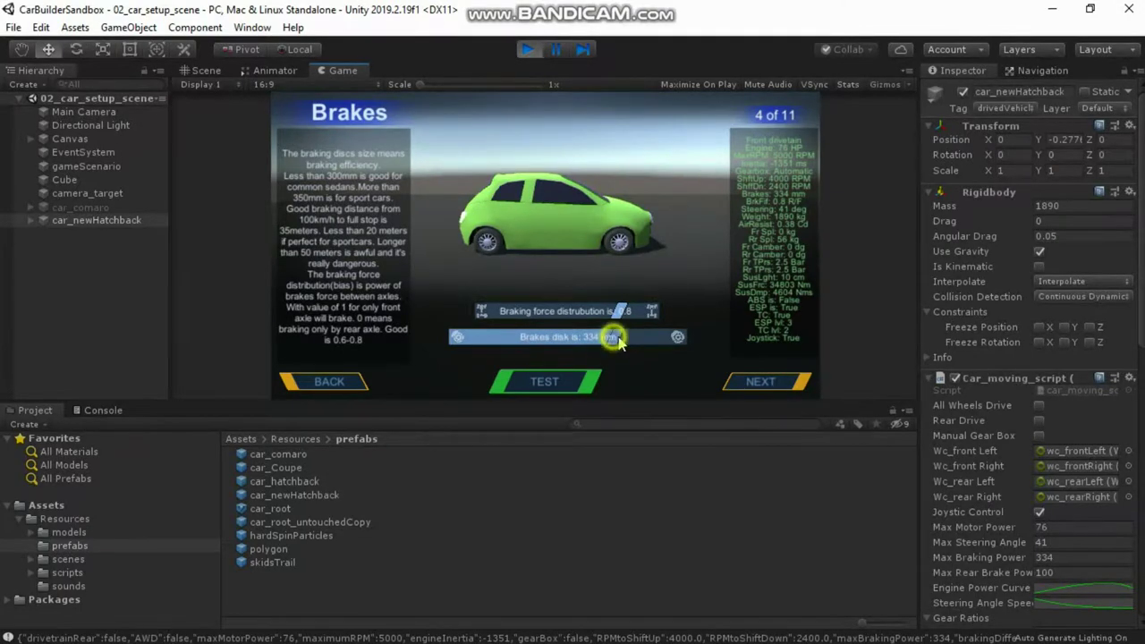
Set 186 mm brake discs, braking force distribution 1.0, and a 35-degree steering angle.
{"action": "left_click_drag", "start_coordinate": [617, 342], "coordinate": [497, 341]}
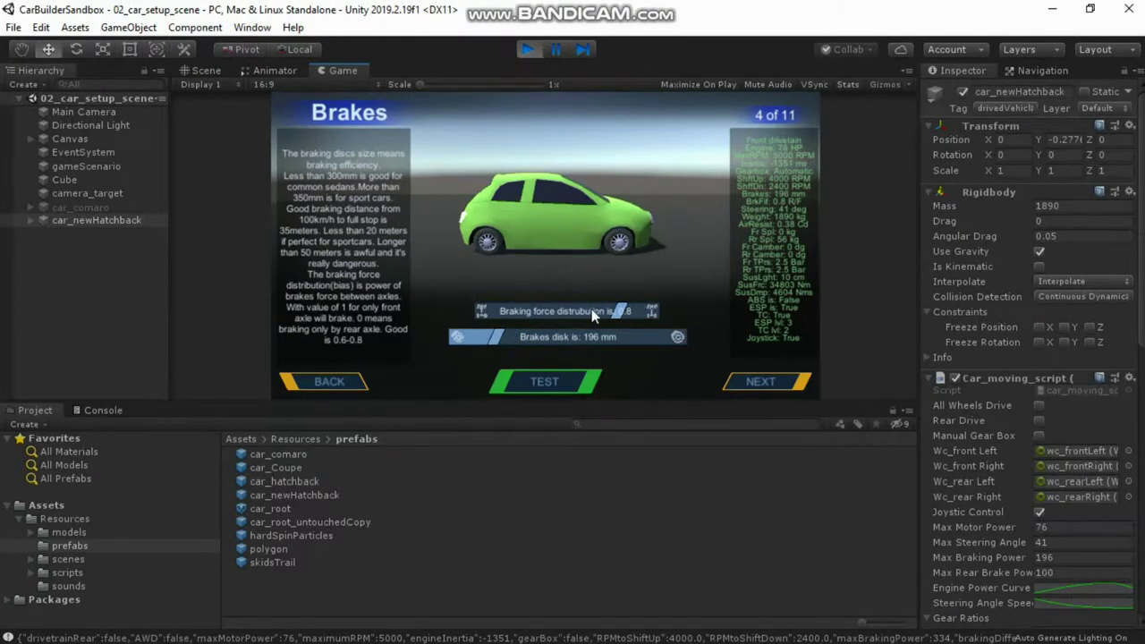
{"action": "left_click_drag", "start_coordinate": [619, 310], "coordinate": [470, 317]}
{"action": "left_click_drag", "start_coordinate": [545, 311], "coordinate": [674, 313]}
{"action": "left_click_drag", "start_coordinate": [497, 338], "coordinate": [486, 338]}
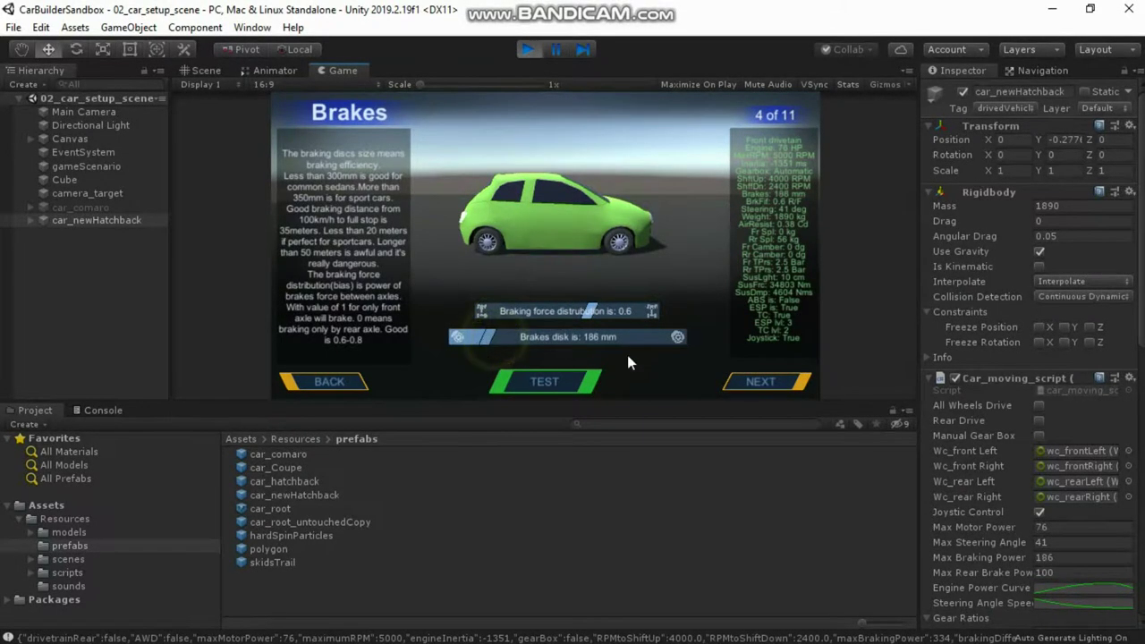
{"action": "left_click", "coordinate": [748, 385]}
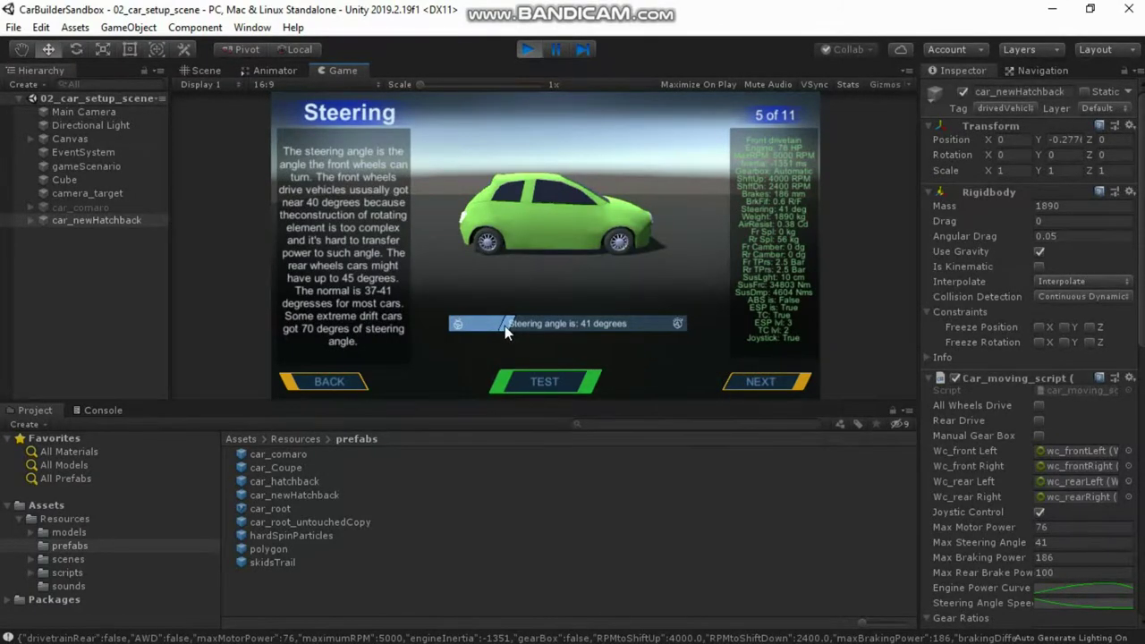
{"action": "mouse_move", "coordinate": [505, 326]}
{"action": "left_mouse_down"}
{"action": "mouse_move", "coordinate": [469, 326]}
{"action": "mouse_move", "coordinate": [737, 327]}
{"action": "mouse_move", "coordinate": [468, 330]}
{"action": "left_mouse_up"}
Lower car mass to 950 kg and set air resistance to 0.44 Cd with spoiler downforce cleared.
{"action": "left_click", "coordinate": [775, 377]}
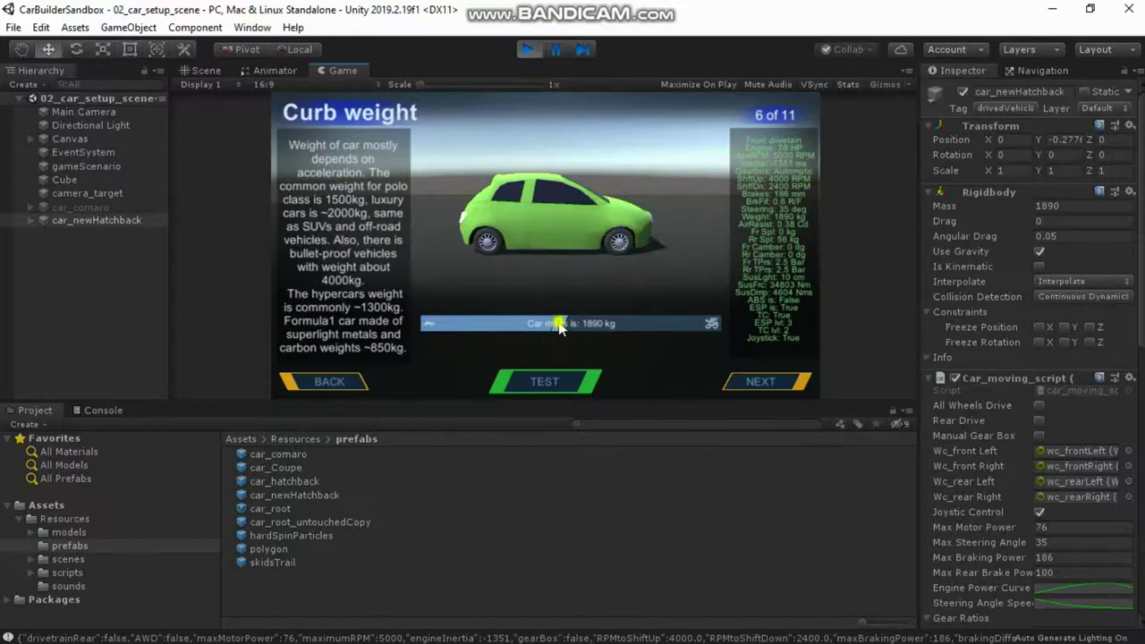
{"action": "mouse_move", "coordinate": [552, 327]}
{"action": "left_mouse_down"}
{"action": "mouse_move", "coordinate": [524, 315]}
{"action": "mouse_move", "coordinate": [485, 329]}
{"action": "left_mouse_up"}
{"action": "left_click", "coordinate": [742, 382]}
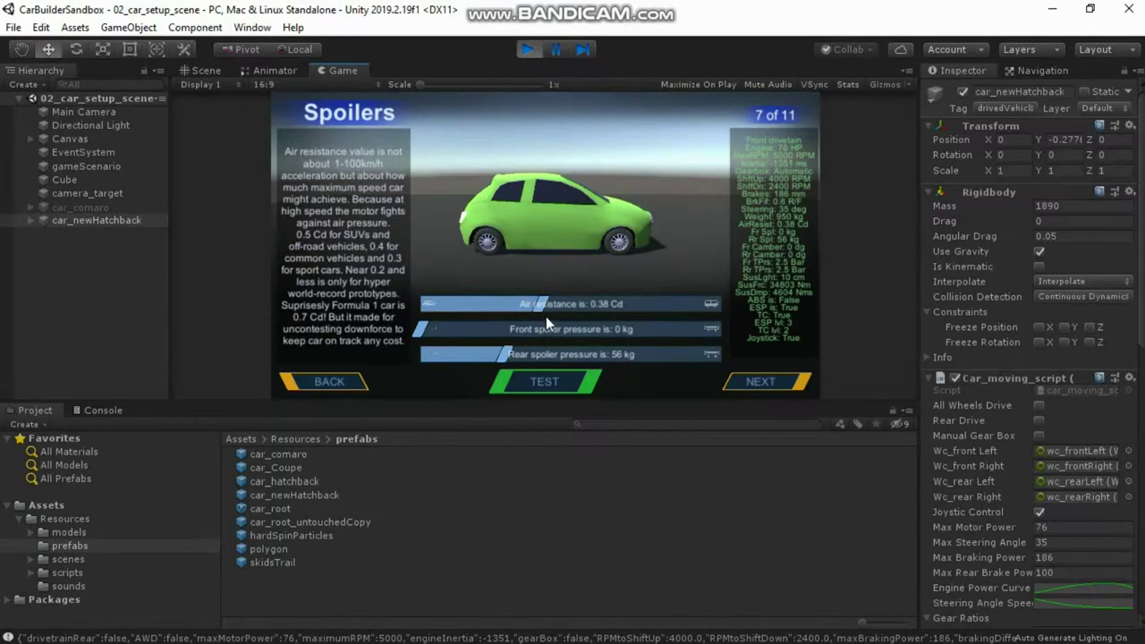
{"action": "left_click_drag", "start_coordinate": [542, 303], "coordinate": [590, 305]}
{"action": "mouse_move", "coordinate": [421, 329]}
{"action": "left_mouse_down"}
{"action": "mouse_move", "coordinate": [704, 337]}
{"action": "mouse_move", "coordinate": [420, 331]}
{"action": "left_mouse_up"}
{"action": "left_click_drag", "start_coordinate": [500, 352], "coordinate": [739, 360]}
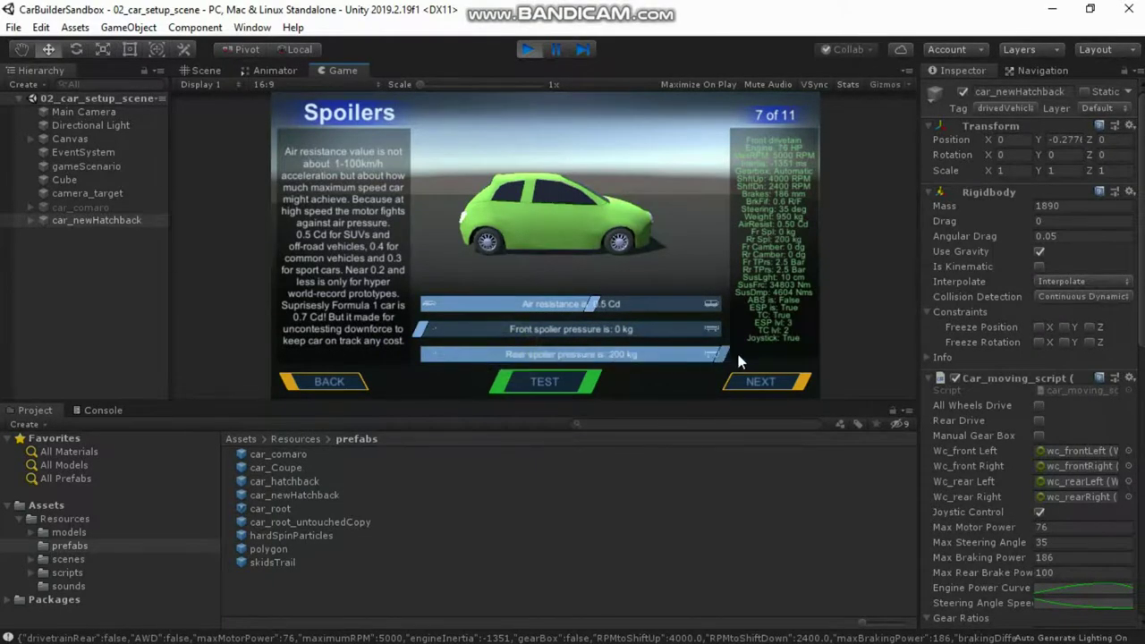
{"action": "mouse_move", "coordinate": [657, 354]}
{"action": "left_mouse_down"}
{"action": "mouse_move", "coordinate": [374, 357]}
{"action": "mouse_move", "coordinate": [496, 329]}
{"action": "mouse_move", "coordinate": [489, 355]}
{"action": "left_mouse_up"}
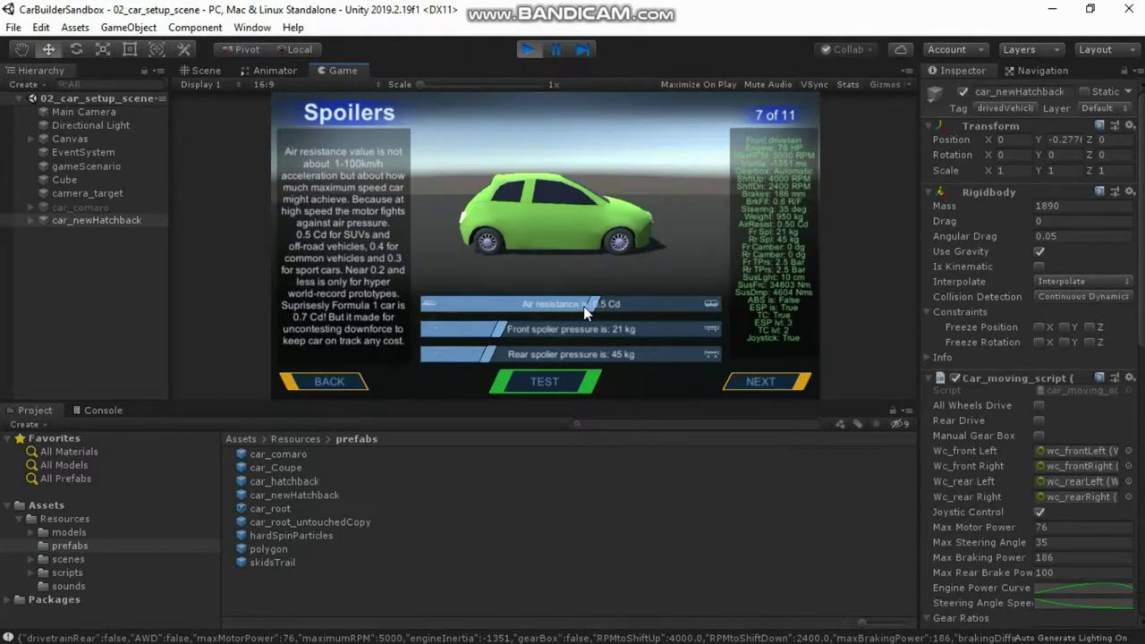
{"action": "left_click_drag", "start_coordinate": [593, 309], "coordinate": [567, 306]}
{"action": "left_click_drag", "start_coordinate": [497, 329], "coordinate": [402, 348]}
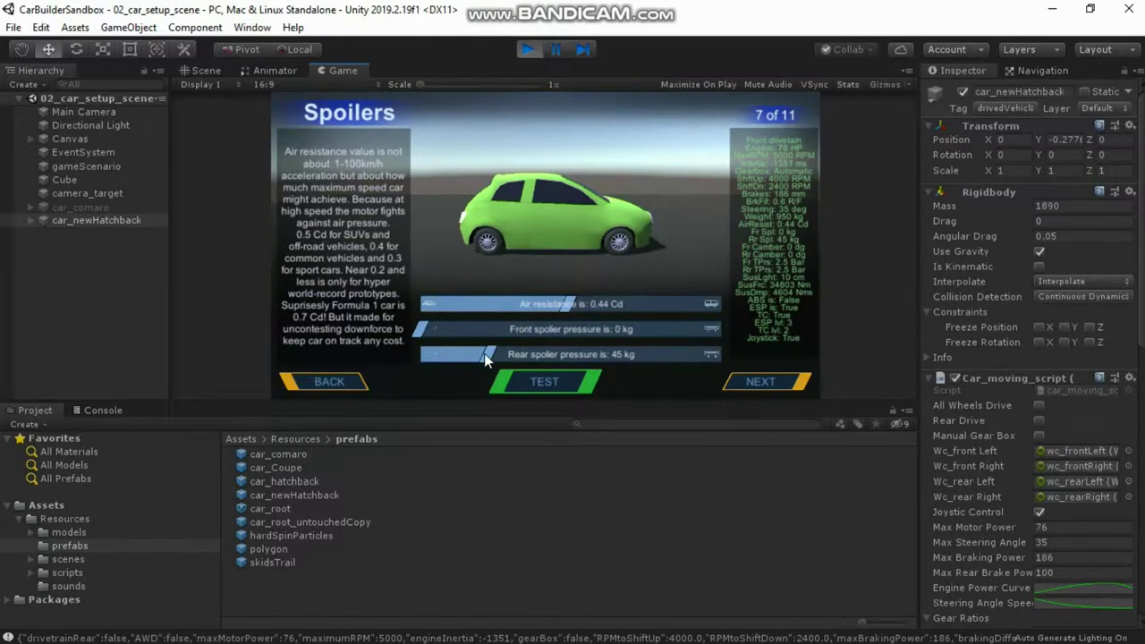
{"action": "left_click_drag", "start_coordinate": [488, 354], "coordinate": [420, 356]}
{"action": "left_click", "coordinate": [759, 381]}
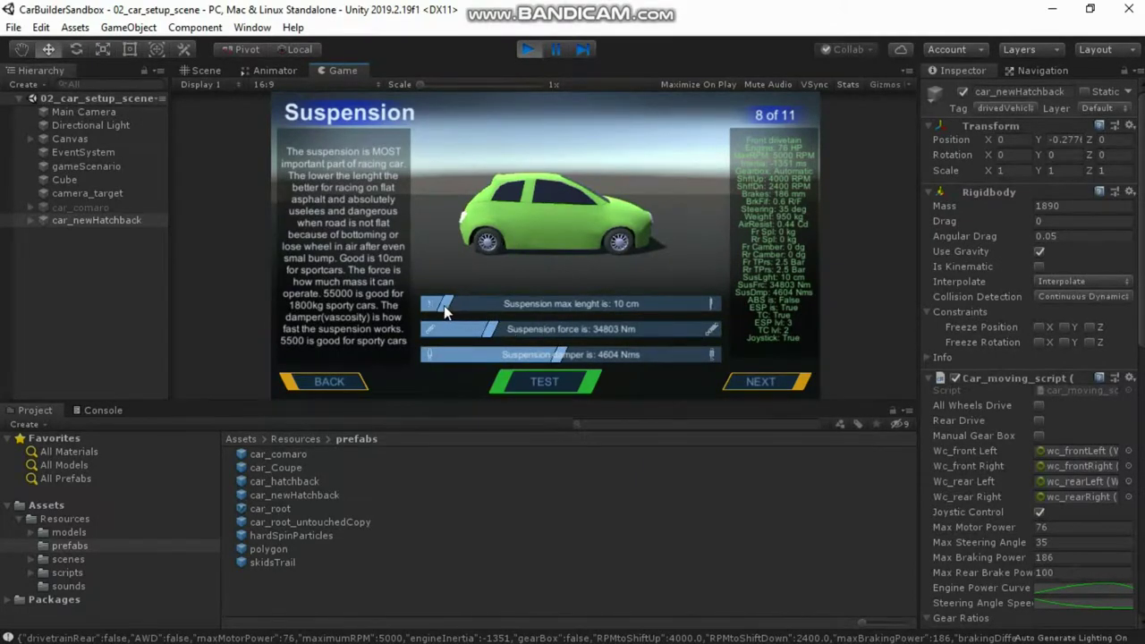
Maximize suspension travel and soften the suspension force and damper.
{"action": "mouse_move", "coordinate": [445, 305]}
{"action": "left_mouse_down"}
{"action": "mouse_move", "coordinate": [722, 315]}
{"action": "mouse_move", "coordinate": [447, 315]}
{"action": "mouse_move", "coordinate": [459, 316]}
{"action": "mouse_move", "coordinate": [443, 329]}
{"action": "left_mouse_up"}
{"action": "mouse_move", "coordinate": [562, 354]}
{"action": "left_mouse_down"}
{"action": "mouse_move", "coordinate": [464, 371]}
{"action": "mouse_move", "coordinate": [456, 360]}
{"action": "left_mouse_up"}
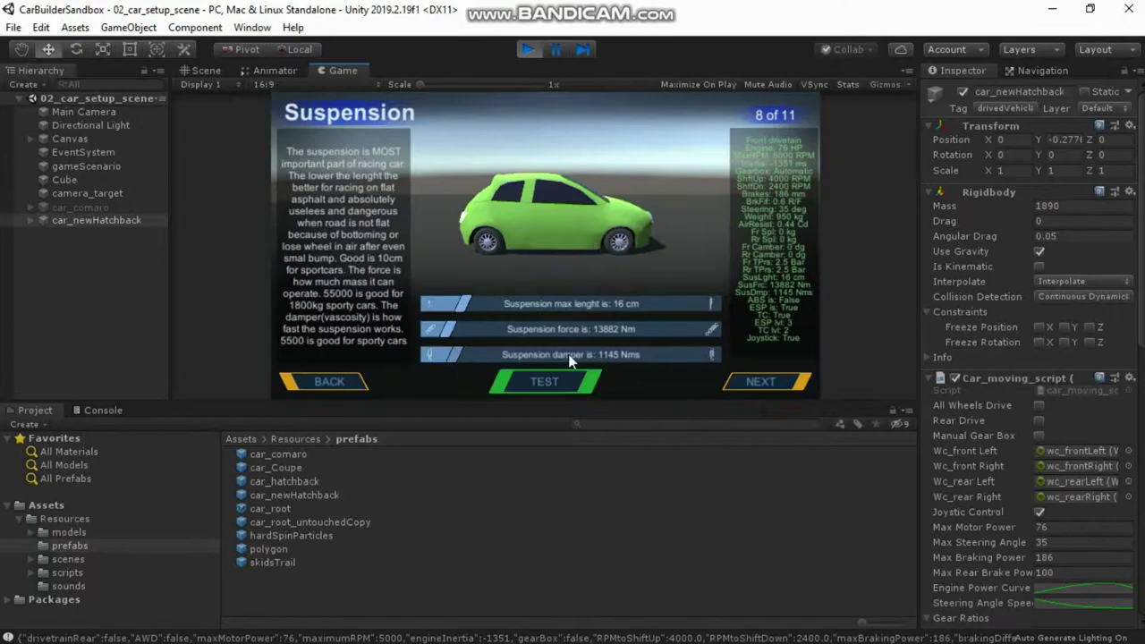
{"action": "left_click", "coordinate": [751, 391]}
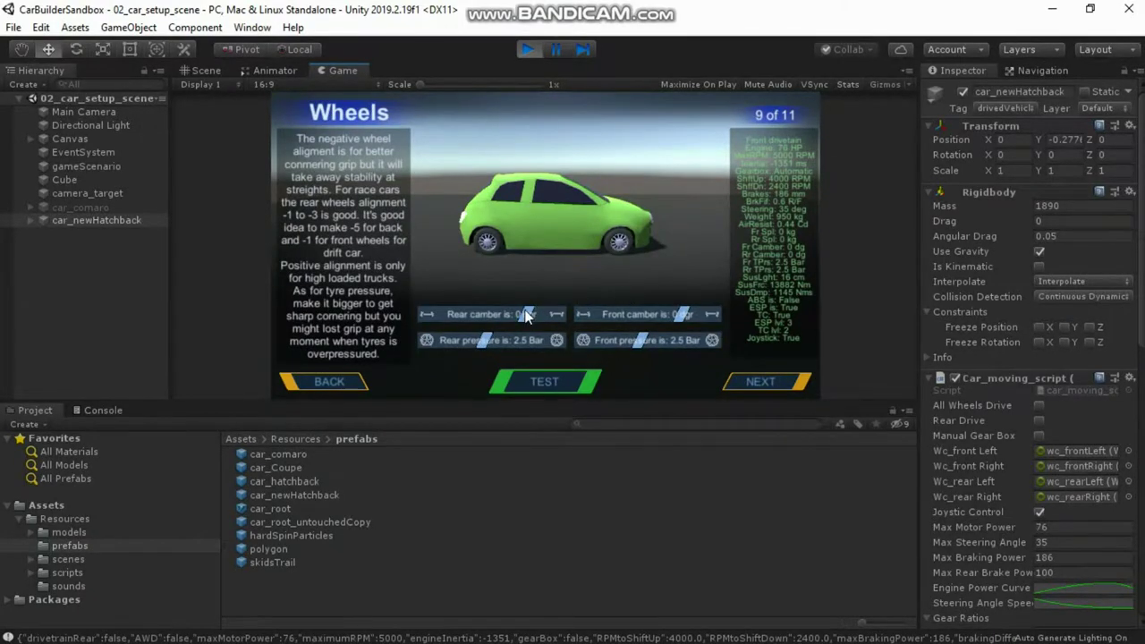
Return front and rear camber to 0 degrees and set both tyre pressures to 2.2 Bar.
{"action": "left_click_drag", "start_coordinate": [528, 317], "coordinate": [419, 315]}
{"action": "mouse_move", "coordinate": [684, 315]}
{"action": "left_mouse_down"}
{"action": "mouse_move", "coordinate": [581, 315]}
{"action": "mouse_move", "coordinate": [721, 313]}
{"action": "left_mouse_up"}
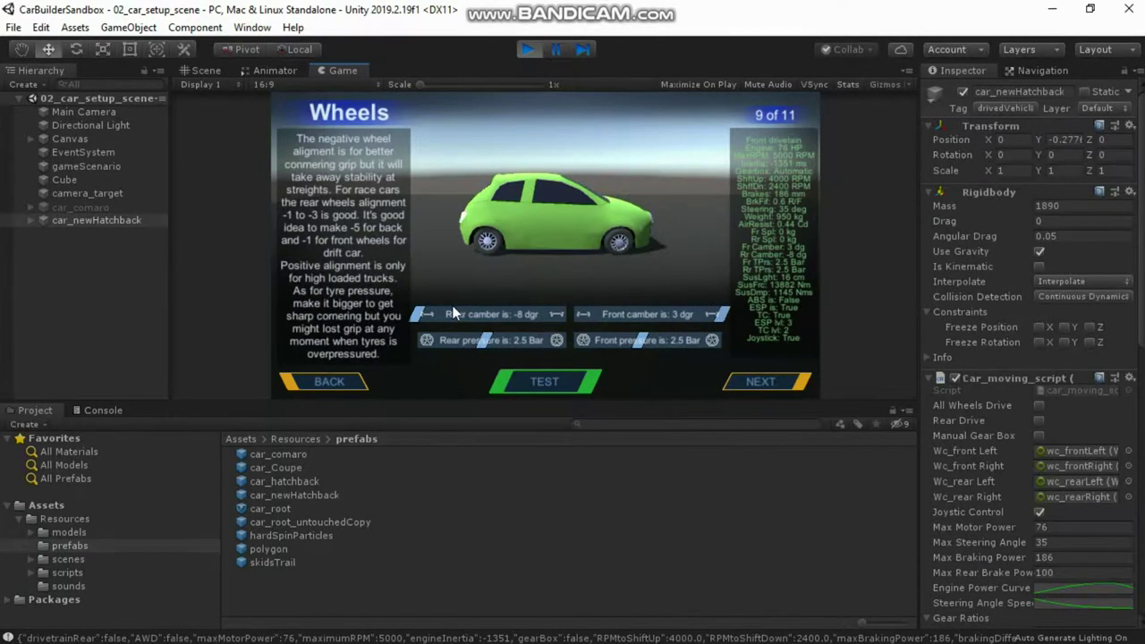
{"action": "left_click_drag", "start_coordinate": [415, 314], "coordinate": [526, 319]}
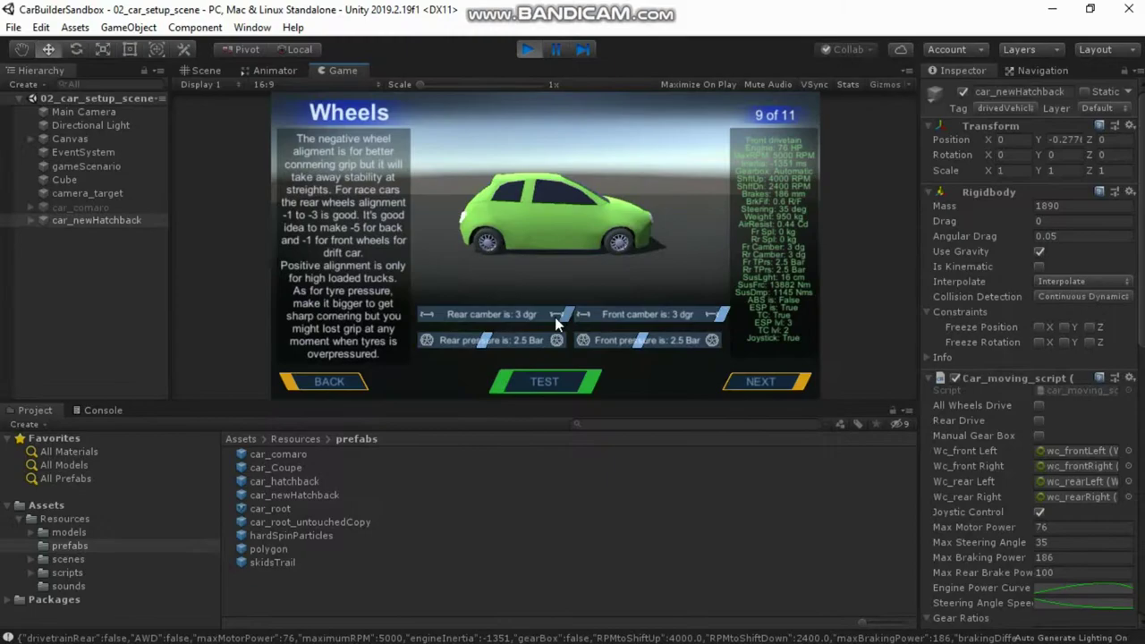
{"action": "mouse_move", "coordinate": [718, 314]}
{"action": "left_mouse_down"}
{"action": "mouse_move", "coordinate": [682, 325]}
{"action": "mouse_move", "coordinate": [728, 340]}
{"action": "left_mouse_up"}
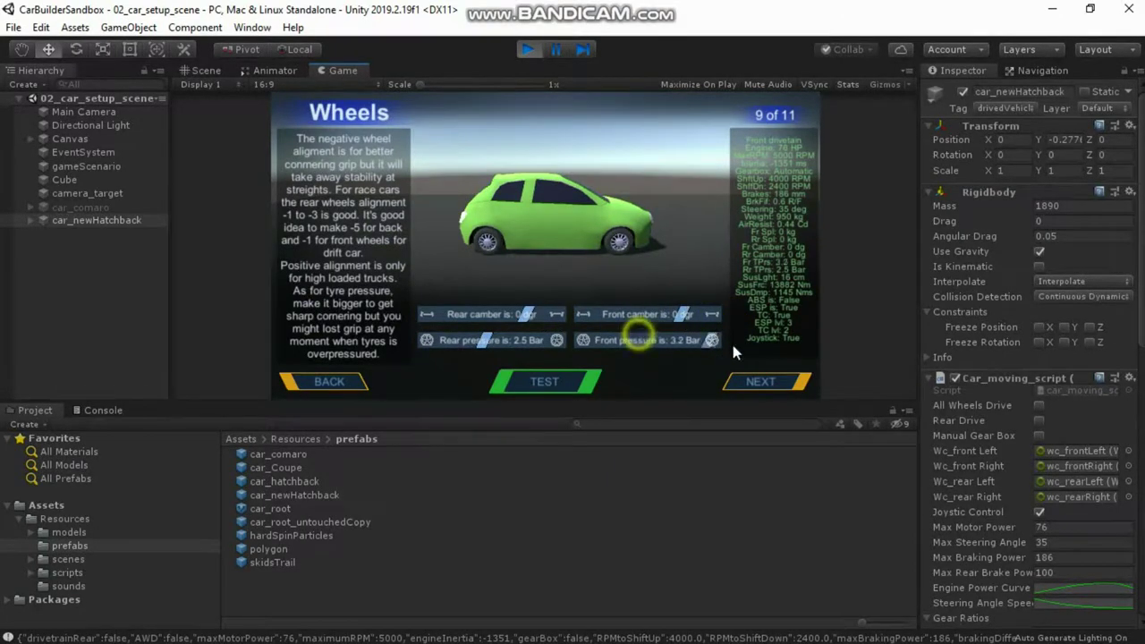
{"action": "mouse_move", "coordinate": [488, 339]}
{"action": "left_mouse_down"}
{"action": "mouse_move", "coordinate": [577, 340]}
{"action": "mouse_move", "coordinate": [501, 352]}
{"action": "left_mouse_up"}
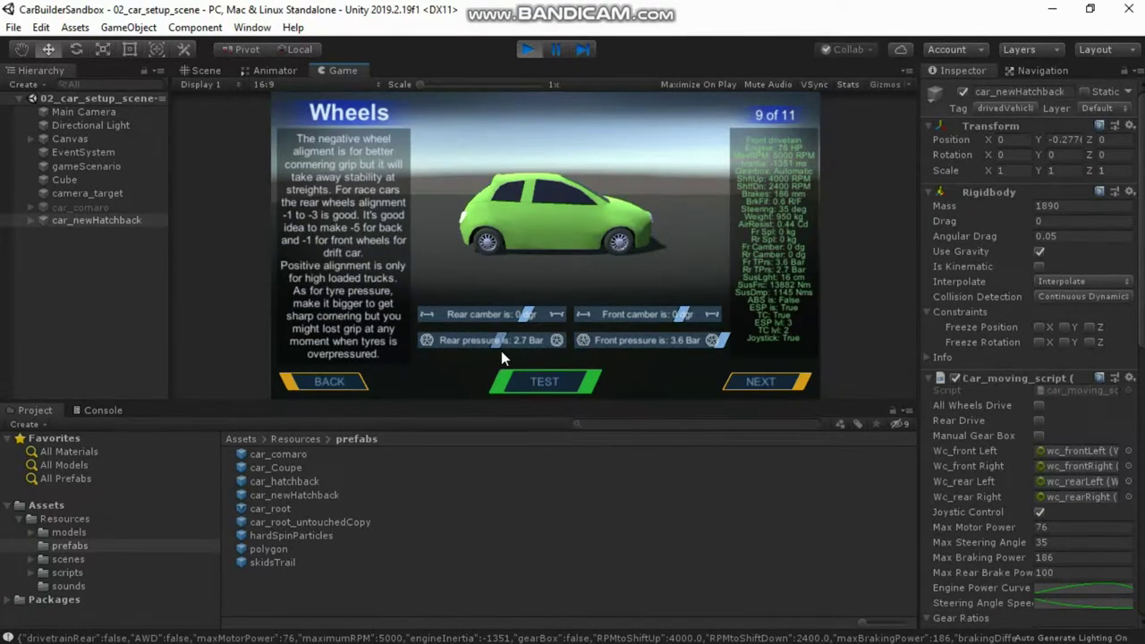
{"action": "left_click_drag", "start_coordinate": [715, 345], "coordinate": [623, 349]}
{"action": "left_click_drag", "start_coordinate": [502, 340], "coordinate": [461, 346]}
Turn off ESP and traction control, keeping joystick support enabled on the Controls page.
{"action": "left_click", "coordinate": [757, 384]}
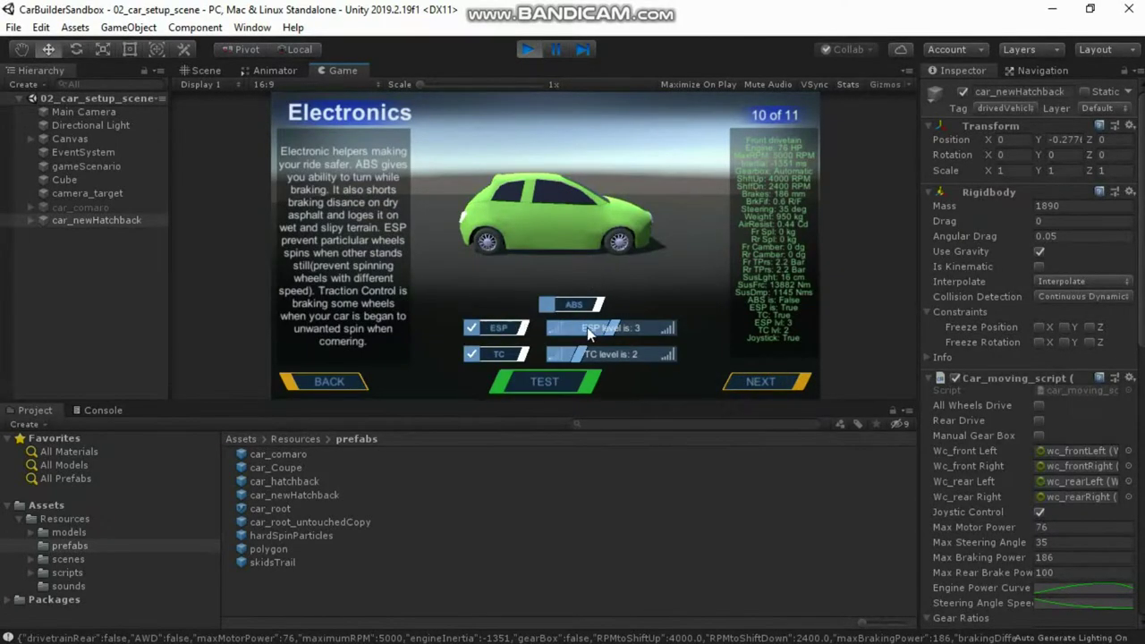
{"action": "left_click_drag", "start_coordinate": [663, 329], "coordinate": [586, 330]}
{"action": "left_click", "coordinate": [473, 327]}
{"action": "left_click", "coordinate": [474, 354]}
{"action": "left_click", "coordinate": [761, 380]}
{"action": "left_click", "coordinate": [523, 314]}
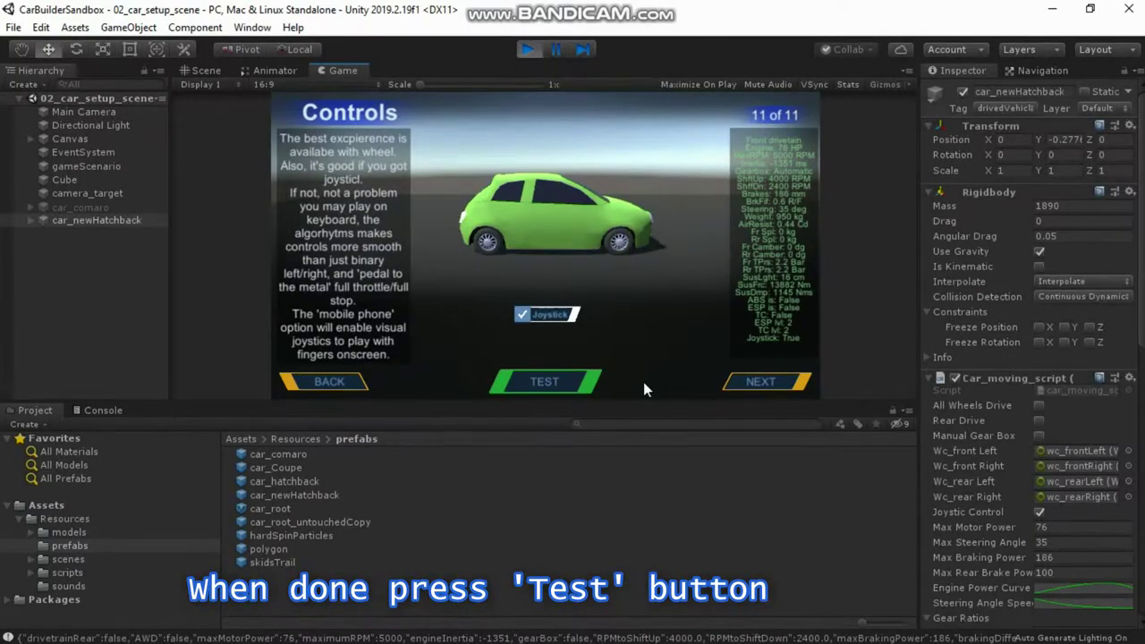
Start a test drive and drive the hatchback forward, brake, reverse, then accelerate into second gear.
{"action": "left_click", "coordinate": [539, 385]}
{"action": "key", "text": "Up"}
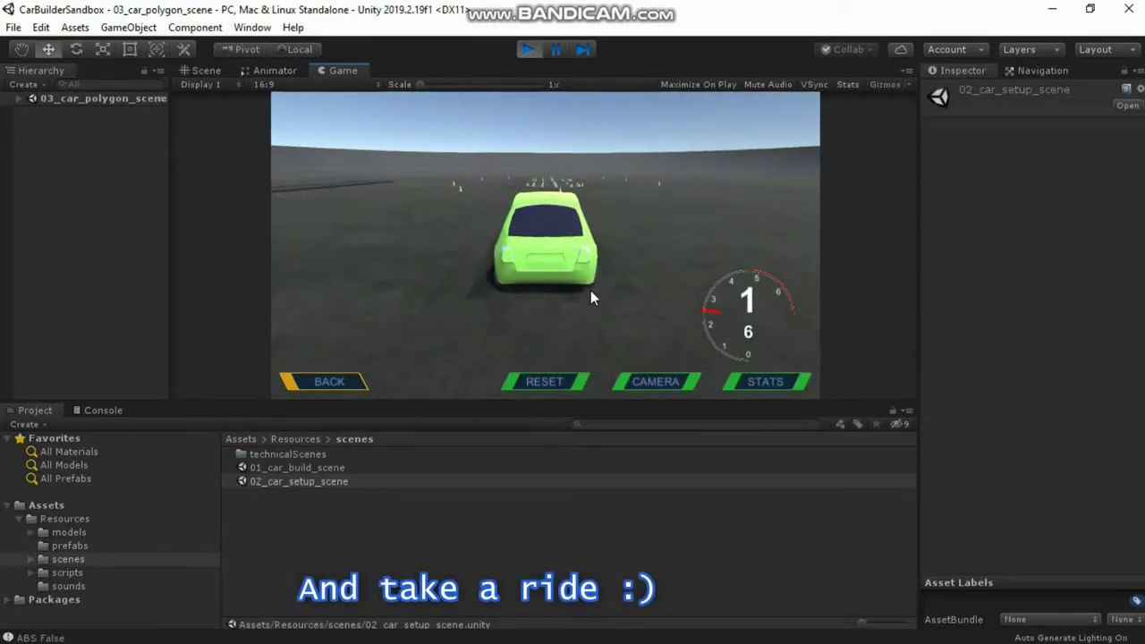
{"action": "key", "text": "Down"}
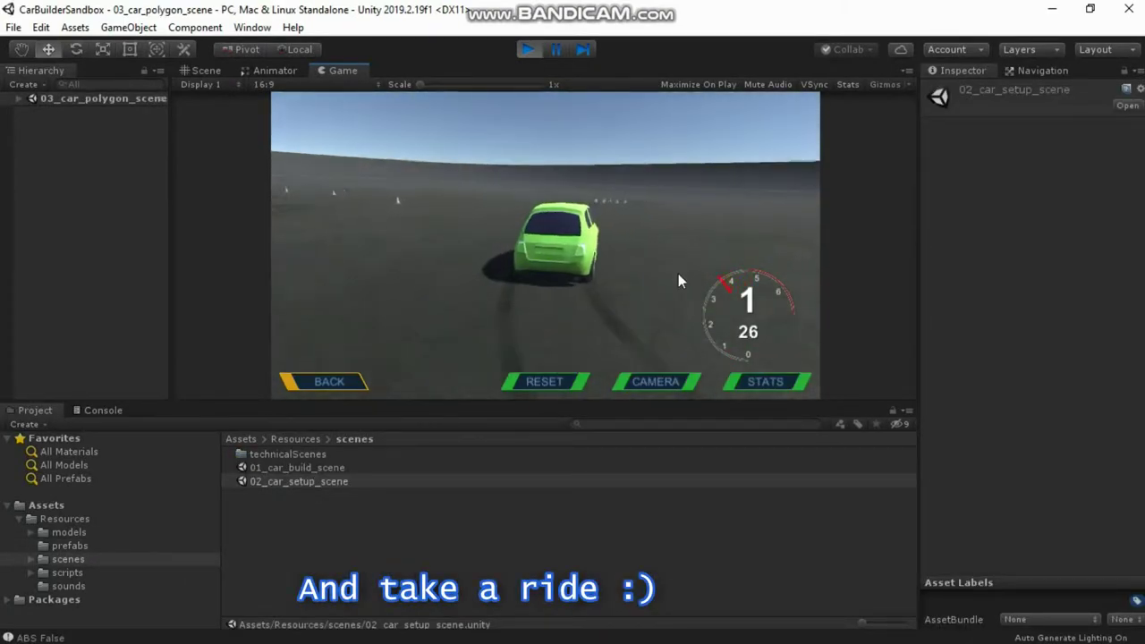
{"action": "left_click", "coordinate": [704, 304]}
{"action": "key", "text": "Up"}
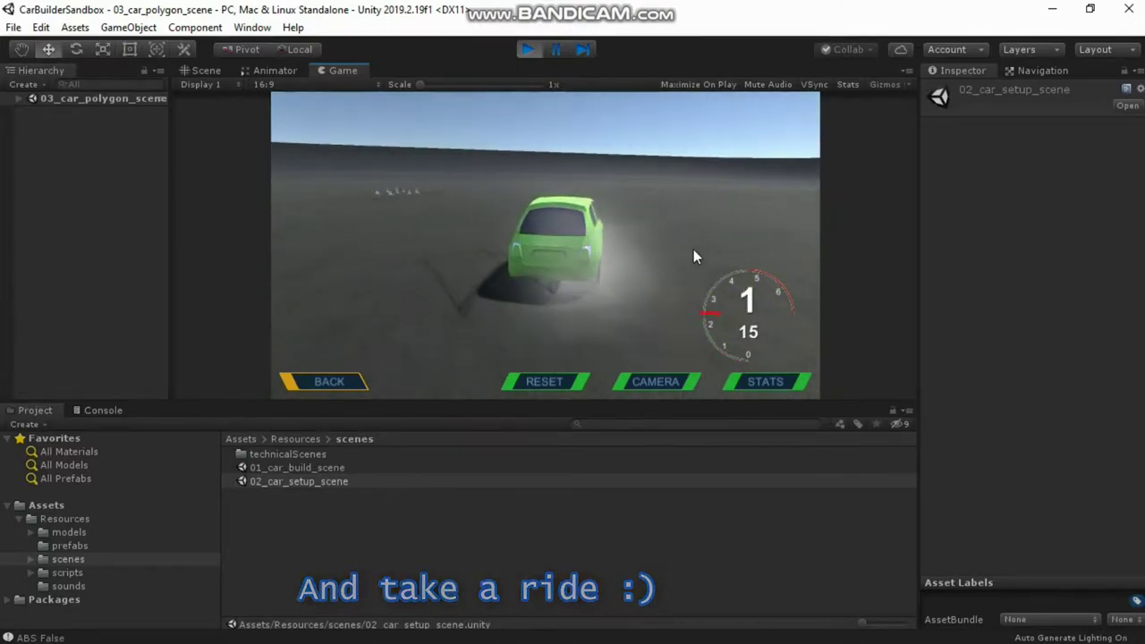
{"action": "key", "text": "Up"}
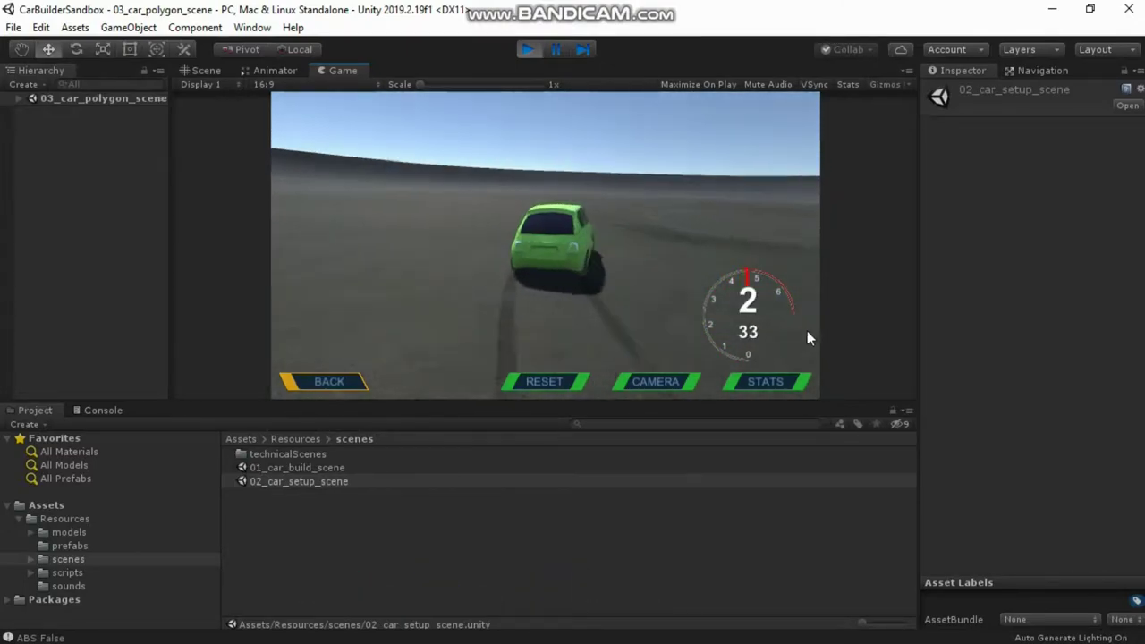
Show the telemetry, then accelerate, steer, and brake to a stop before hiding it.
{"action": "left_click", "coordinate": [775, 381]}
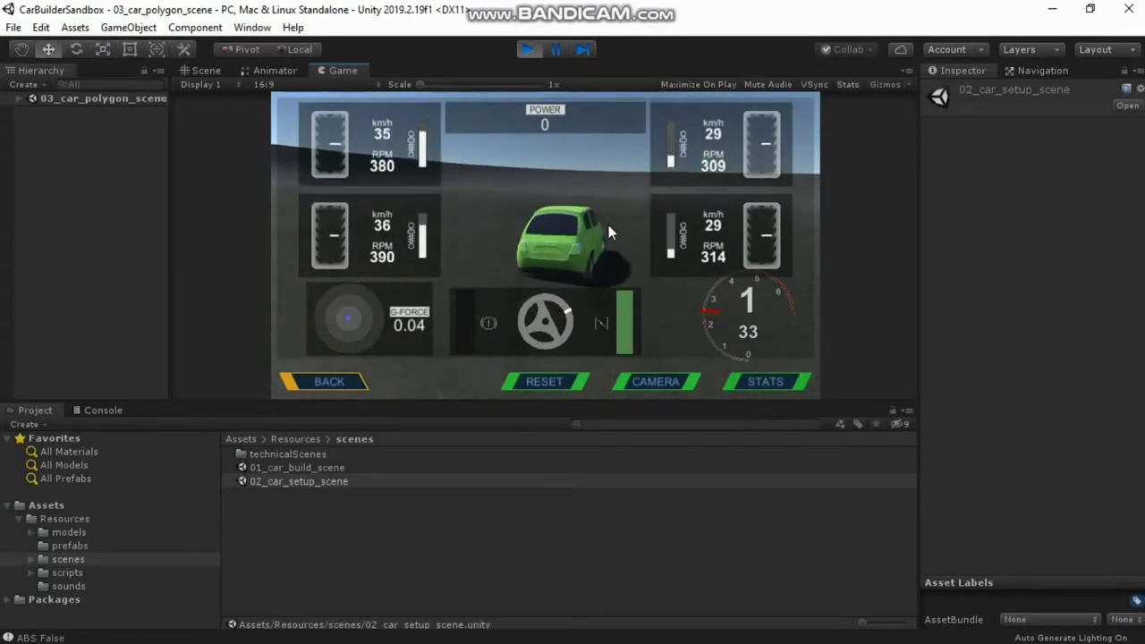
{"action": "key", "text": "Up"}
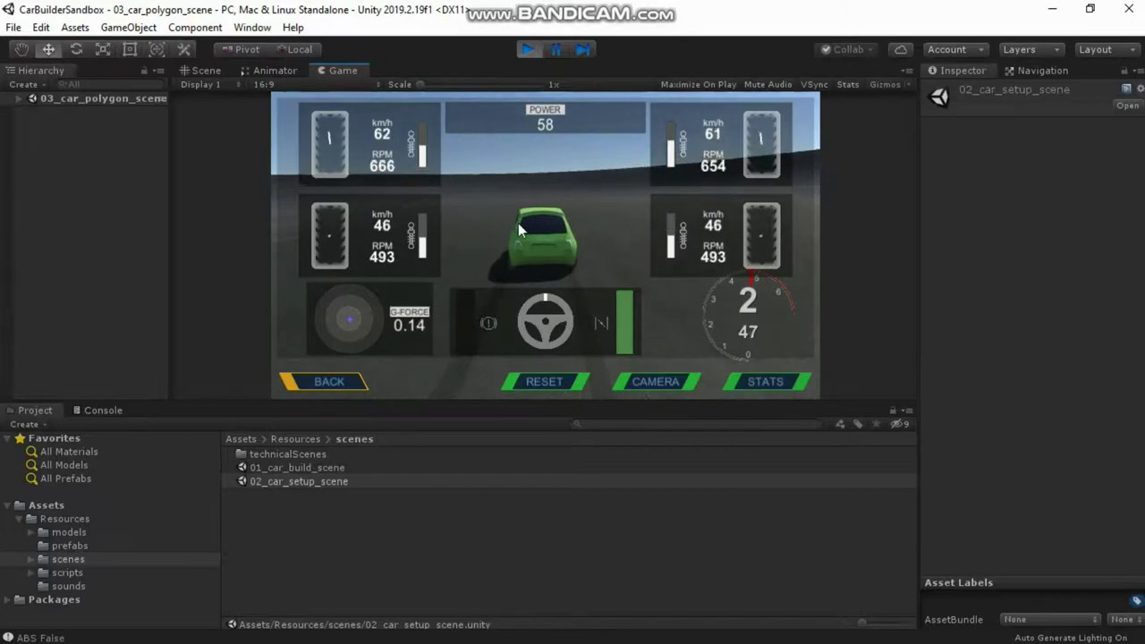
{"action": "key", "text": "Down"}
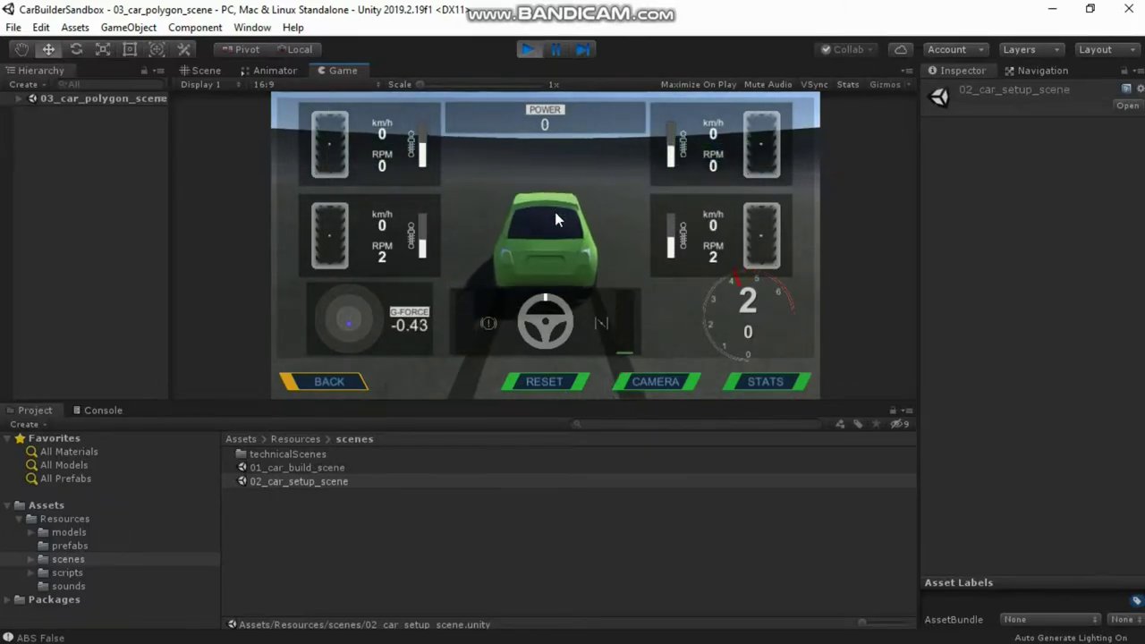
{"action": "key", "text": "Up"}
{"action": "key", "text": "Down"}
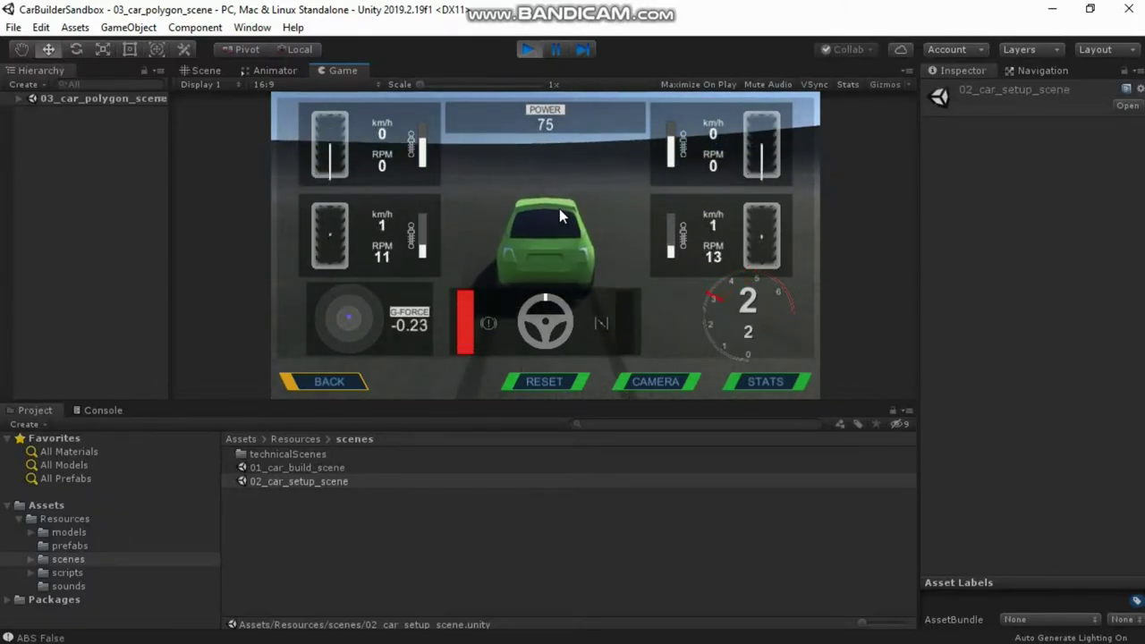
{"action": "key", "text": "Up"}
{"action": "key", "text": "Right"}
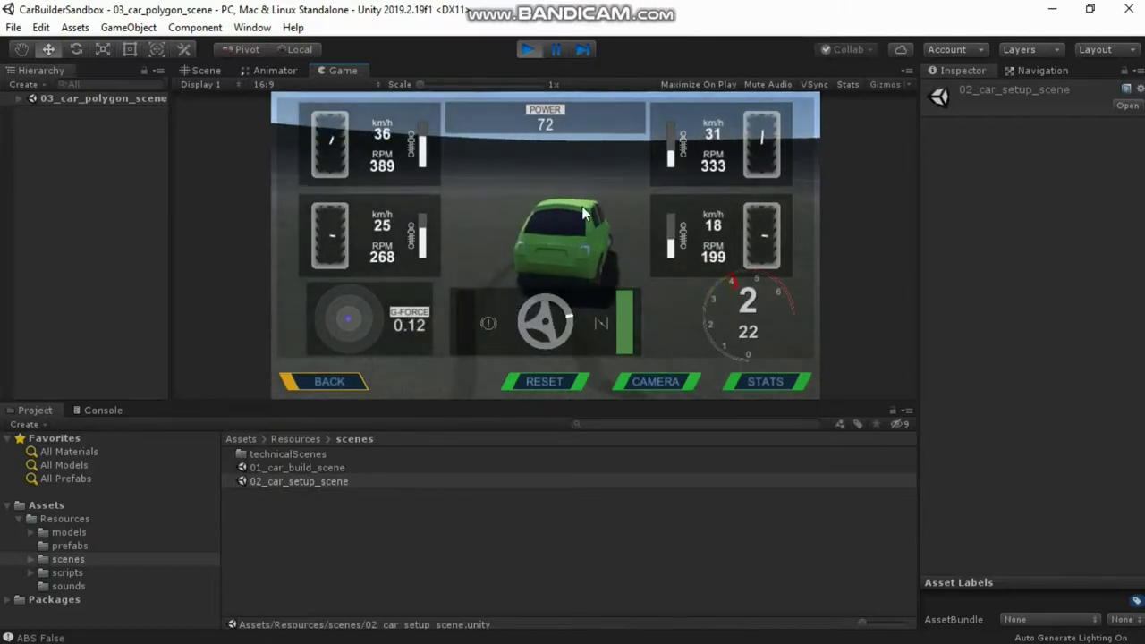
{"action": "key", "text": "Left"}
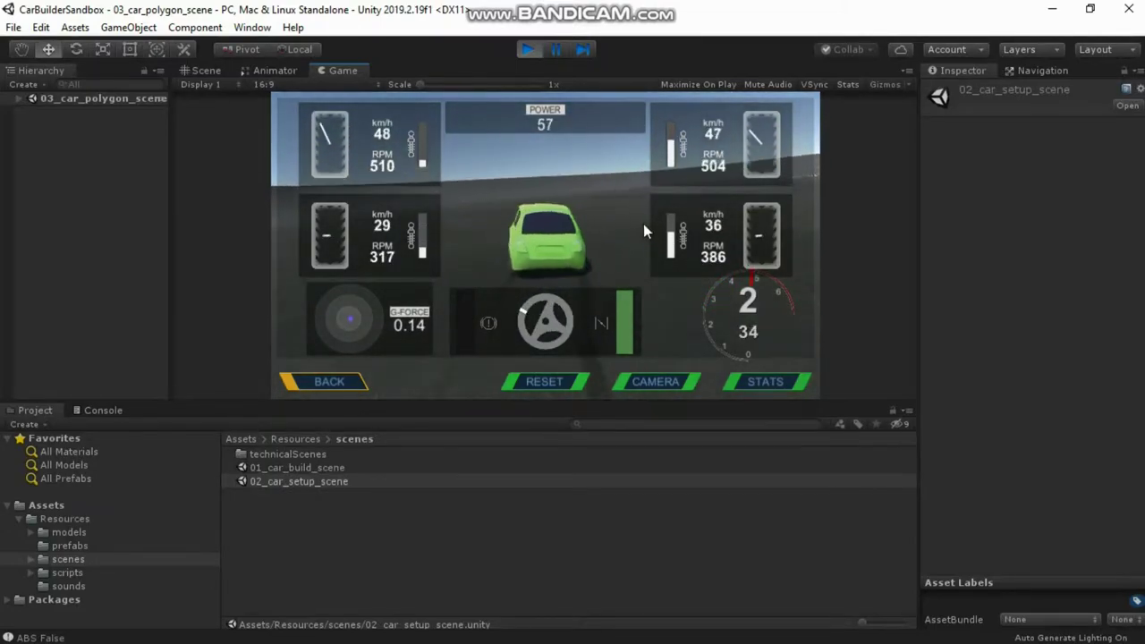
{"action": "key", "text": "Down"}
{"action": "left_click", "coordinate": [735, 380]}
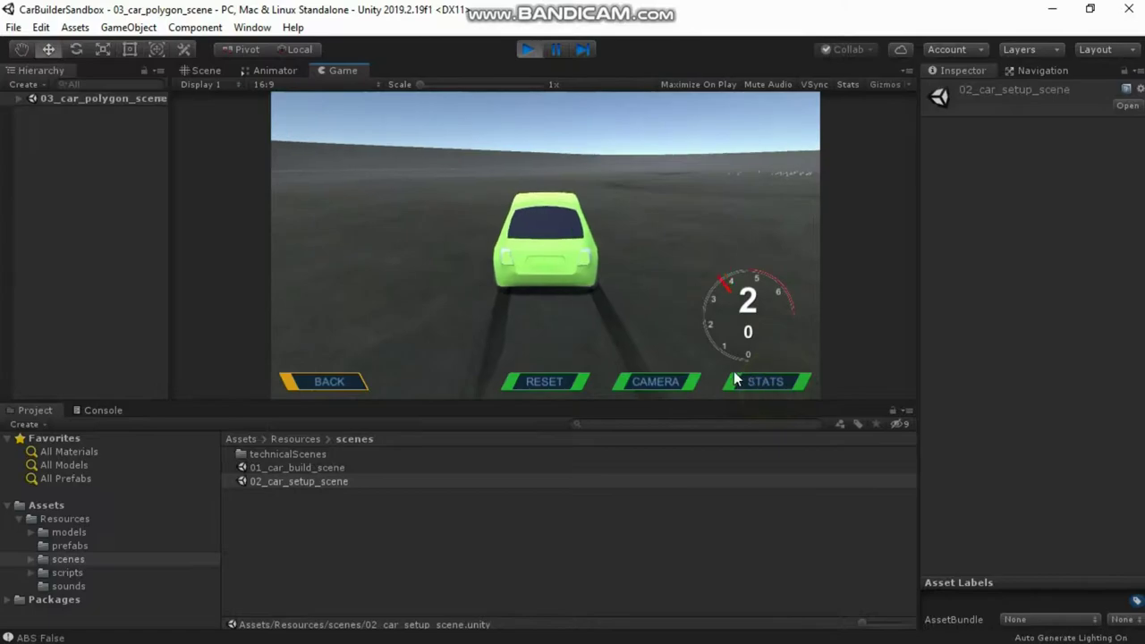
From the distant camera view, drive away, turn back, and rock between forward and reverse.
{"action": "left_click", "coordinate": [662, 383]}
{"action": "key", "text": "Up"}
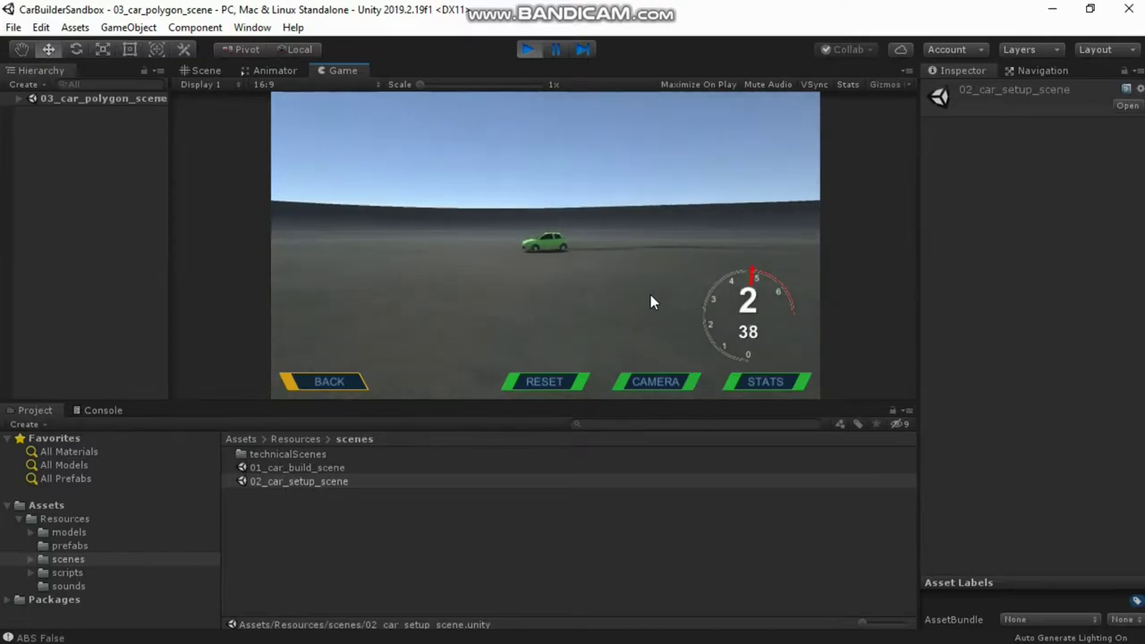
{"action": "key", "text": "Right"}
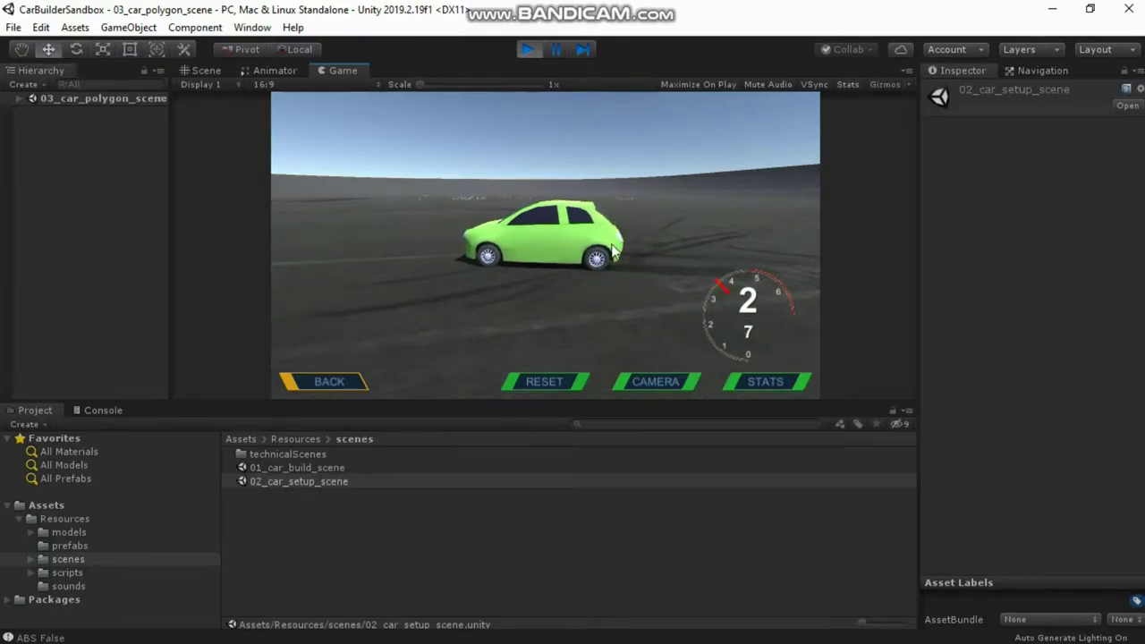
{"action": "key", "text": "Down"}
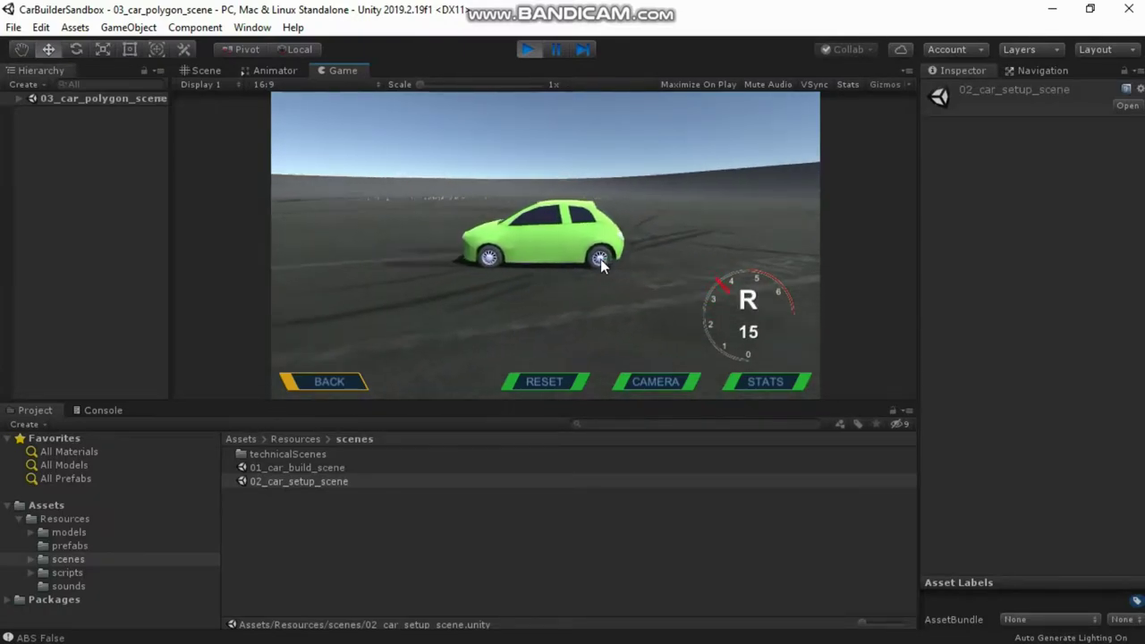
{"action": "key", "text": "Up"}
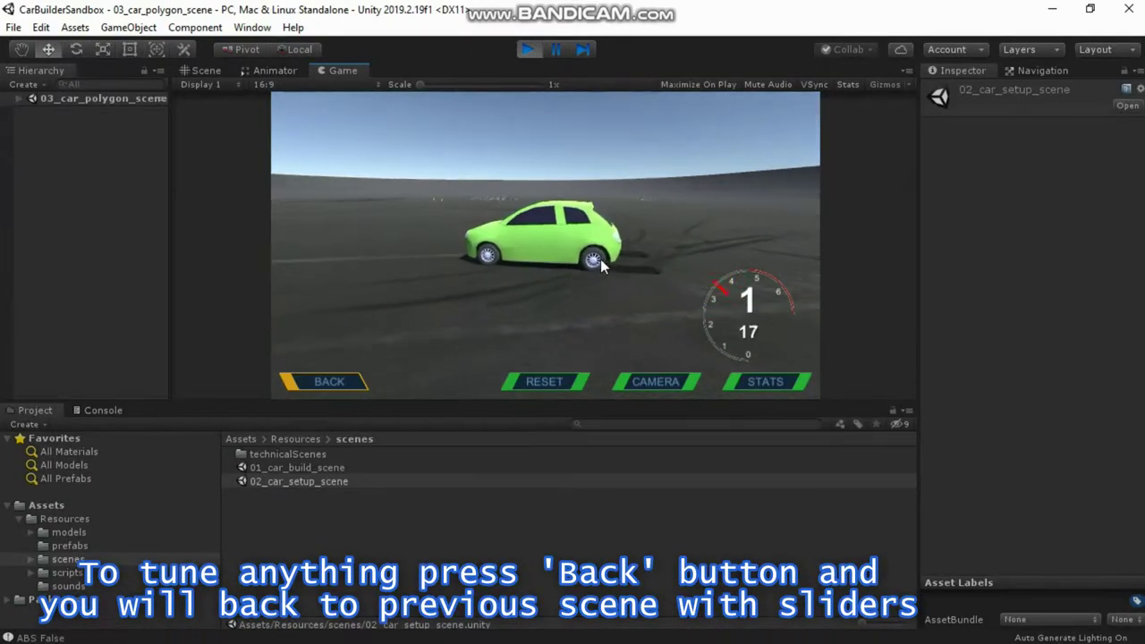
{"action": "key", "text": "Down"}
{"action": "key", "text": "Up"}
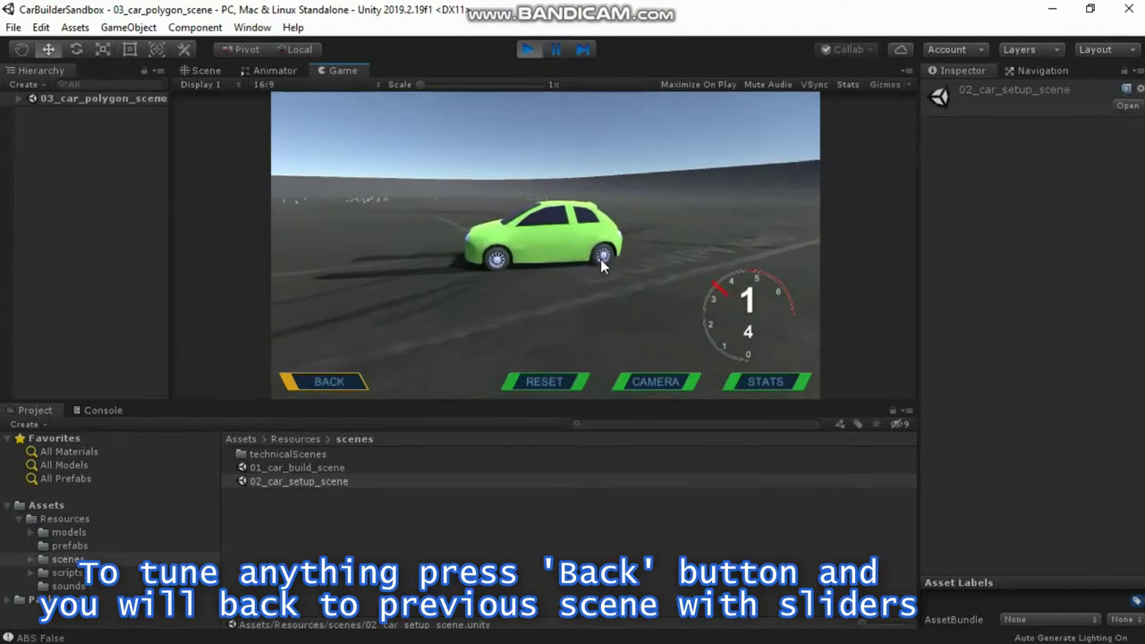
{"action": "key", "text": "Down"}
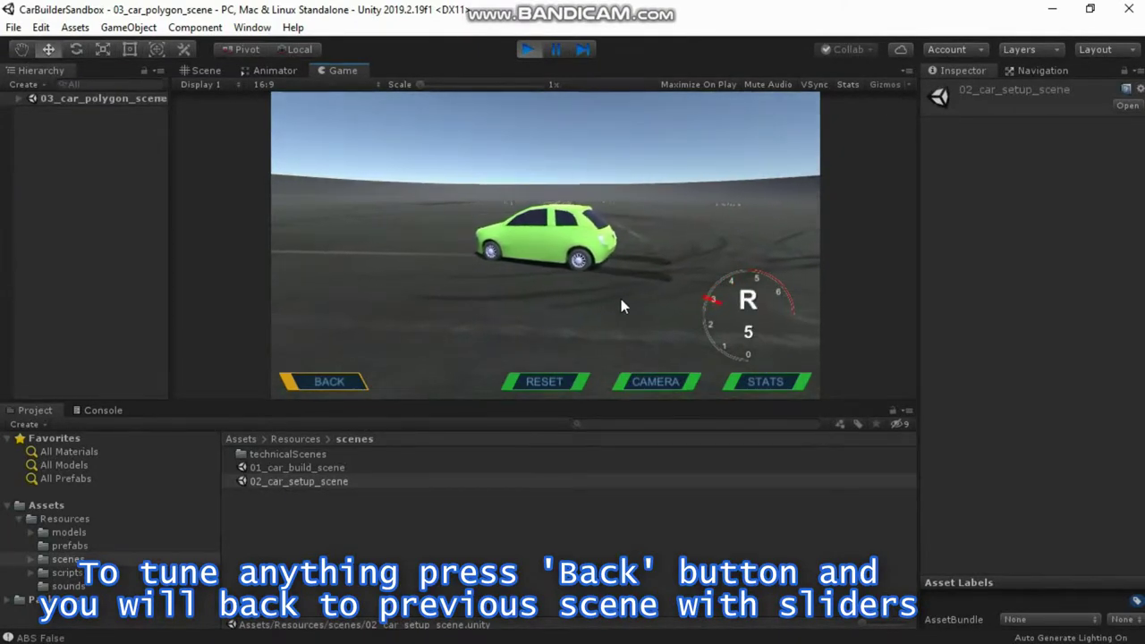
{"action": "key", "text": "Up"}
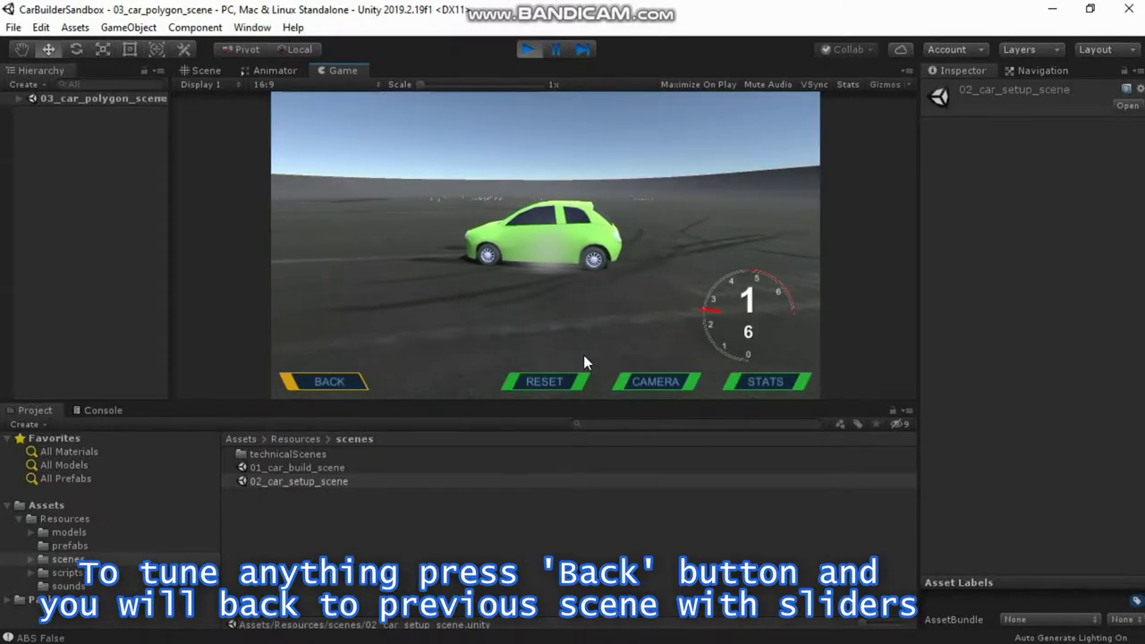
Back in the setup wizard, soften the hatchback's suspension force and damper.
{"action": "left_click", "coordinate": [314, 381]}
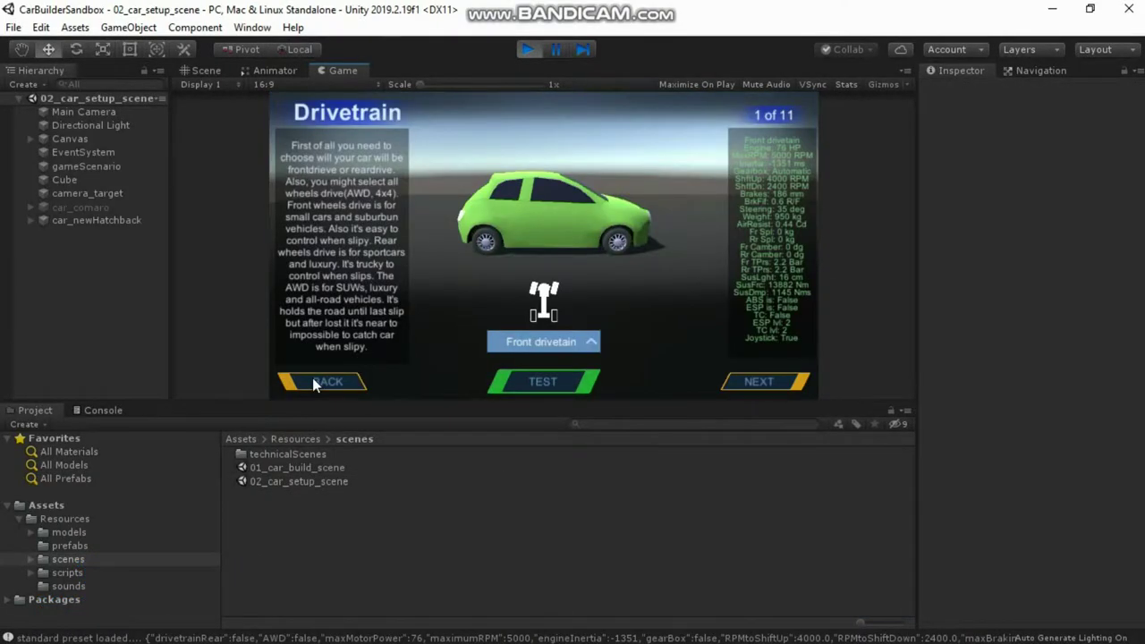
{"action": "left_click", "coordinate": [312, 381]}
{"action": "left_click", "coordinate": [312, 380]}
{"action": "left_click_drag", "start_coordinate": [438, 329], "coordinate": [425, 333]}
{"action": "left_click", "coordinate": [426, 355]}
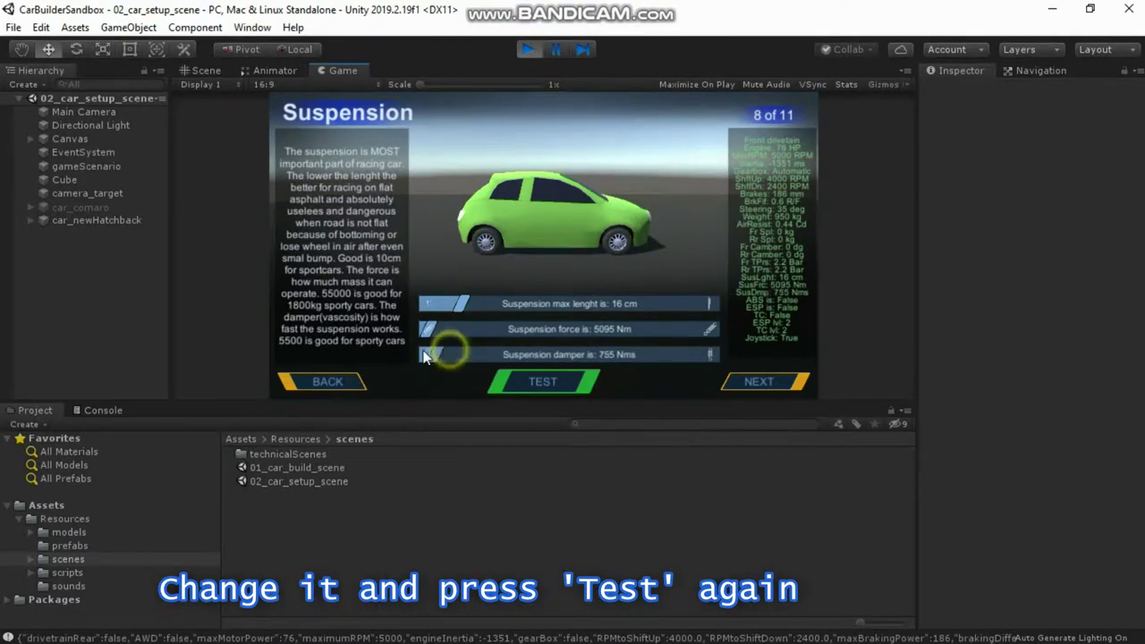
Test-drive the softer hatchback around the ground and switch to the wide camera view.
{"action": "left_click", "coordinate": [524, 392]}
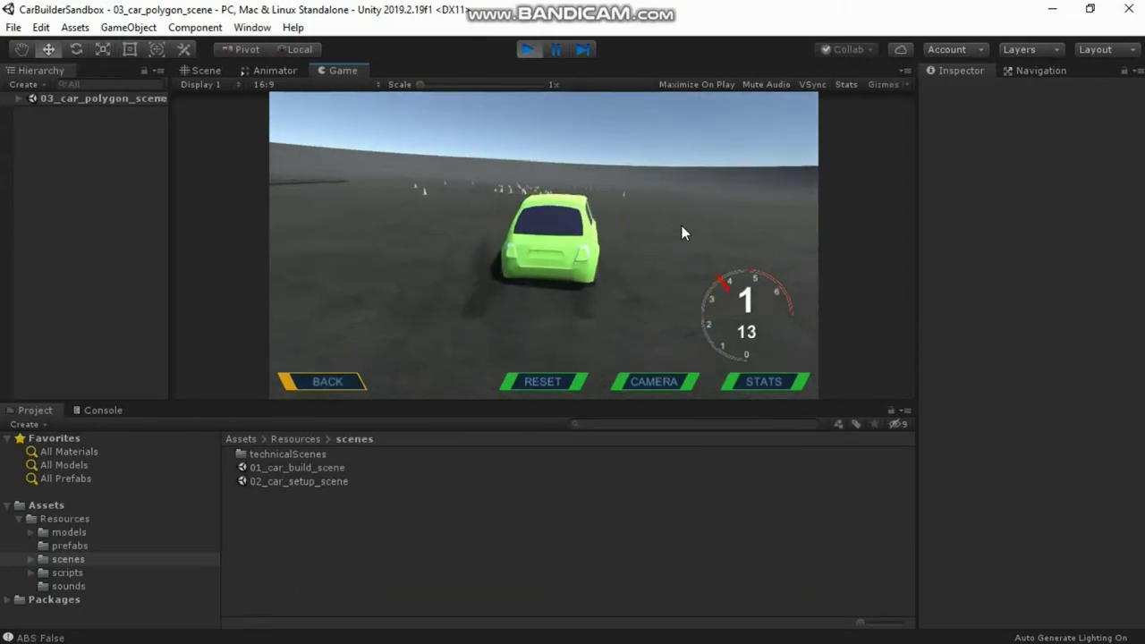
{"action": "key", "text": "Up"}
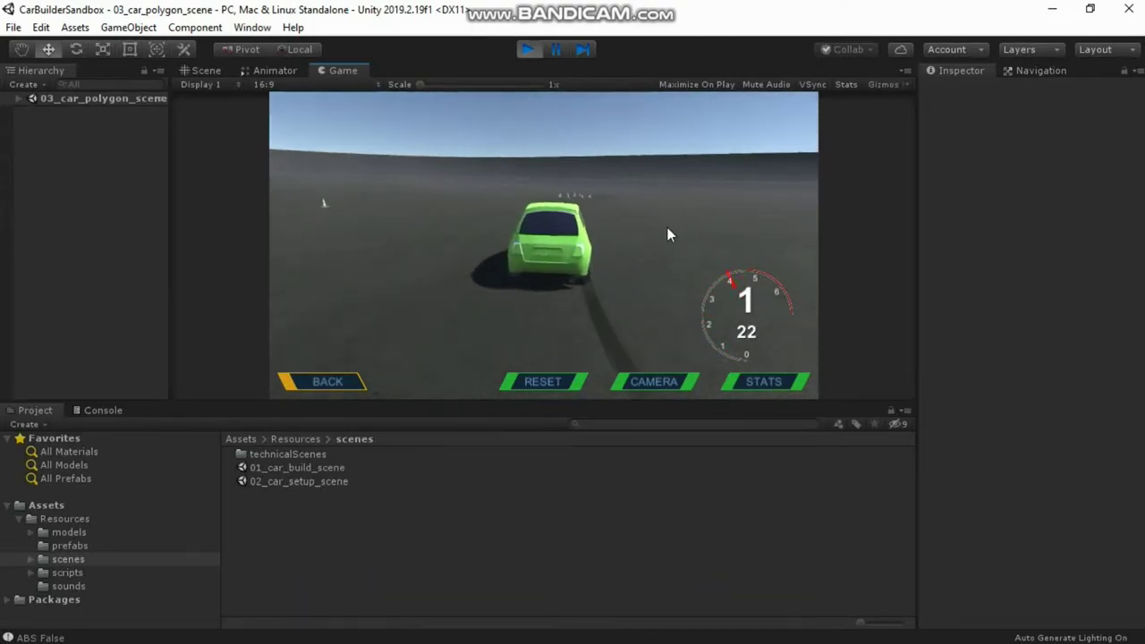
{"action": "key", "text": "Up"}
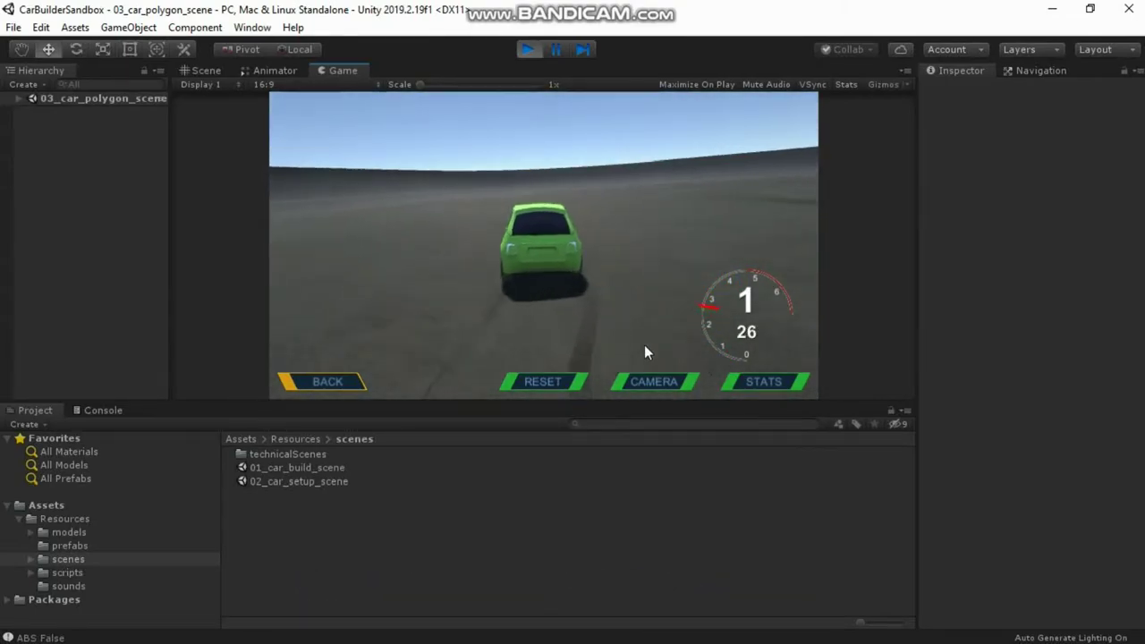
{"action": "left_click", "coordinate": [656, 381]}
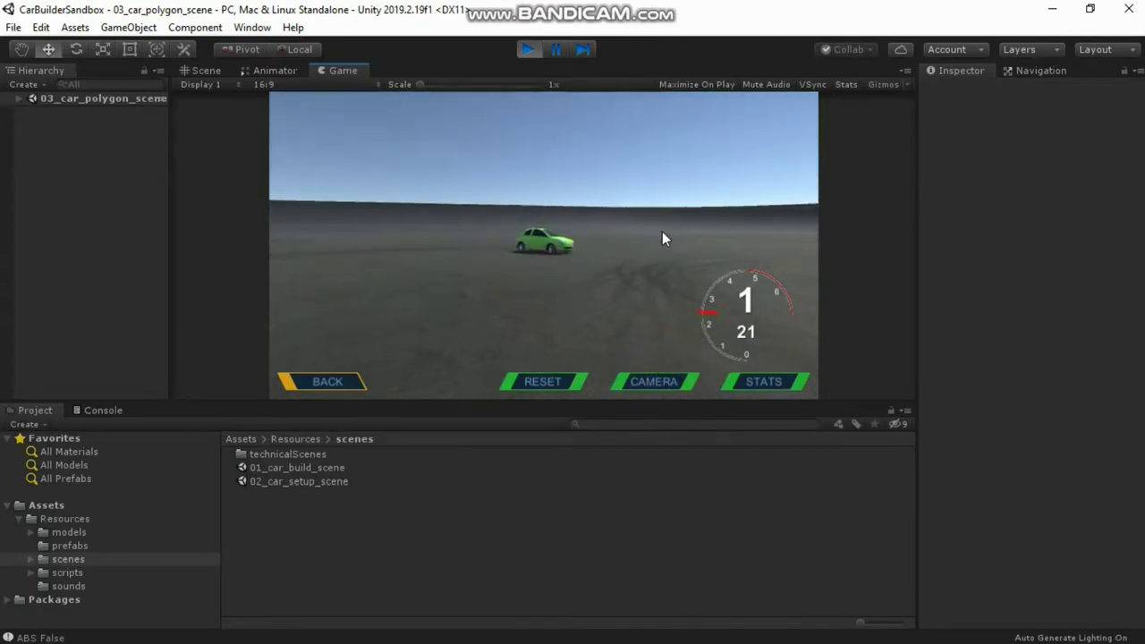
Drive the hatchback toward the camera, reverse back and forth, then stop.
{"action": "key", "text": "Up"}
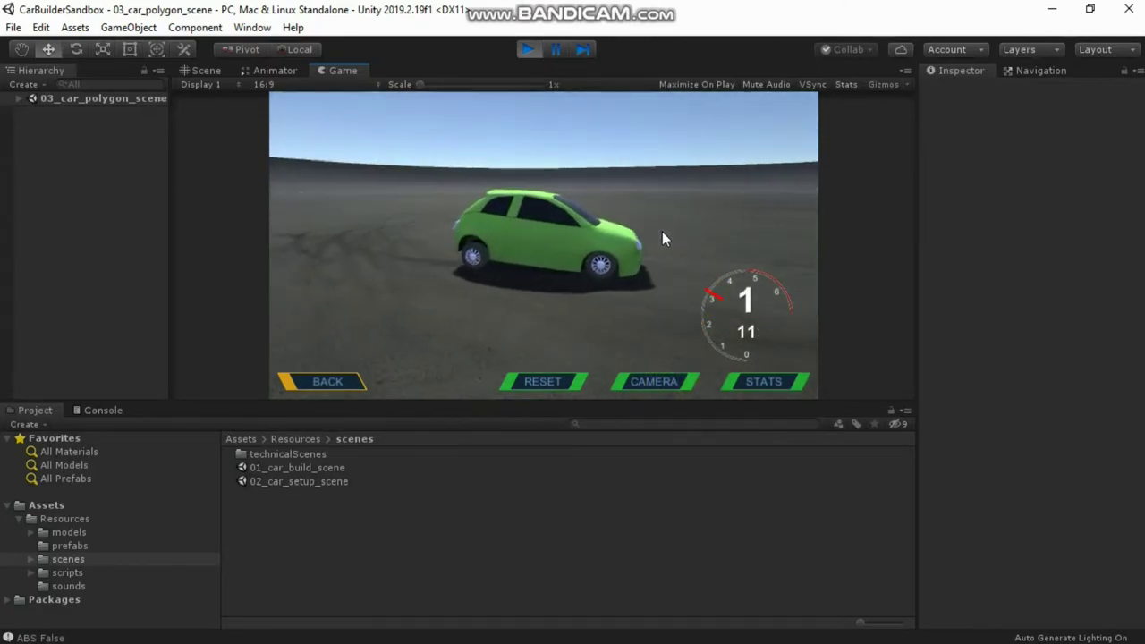
{"action": "key", "text": "Down"}
{"action": "key", "text": "Up"}
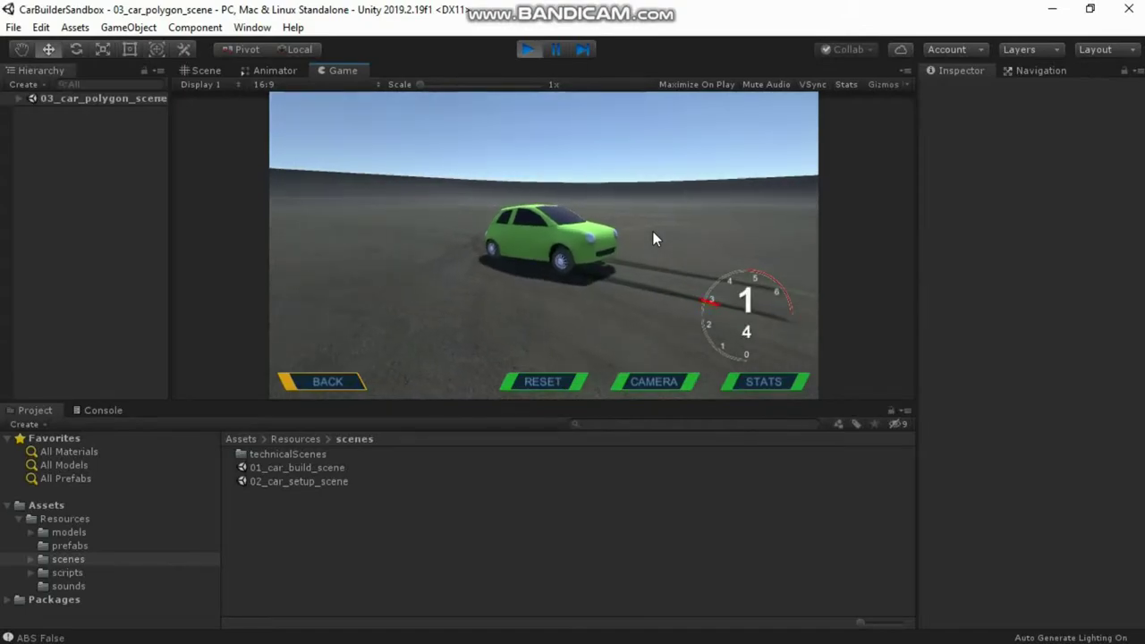
{"action": "key", "text": "Down"}
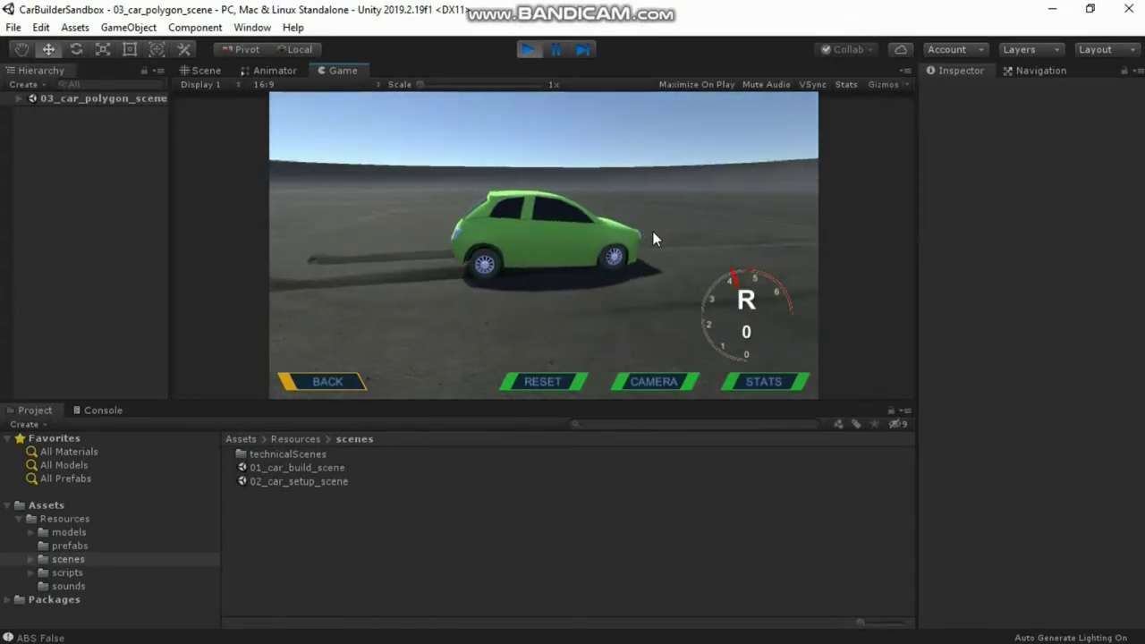
{"action": "key", "text": "Up"}
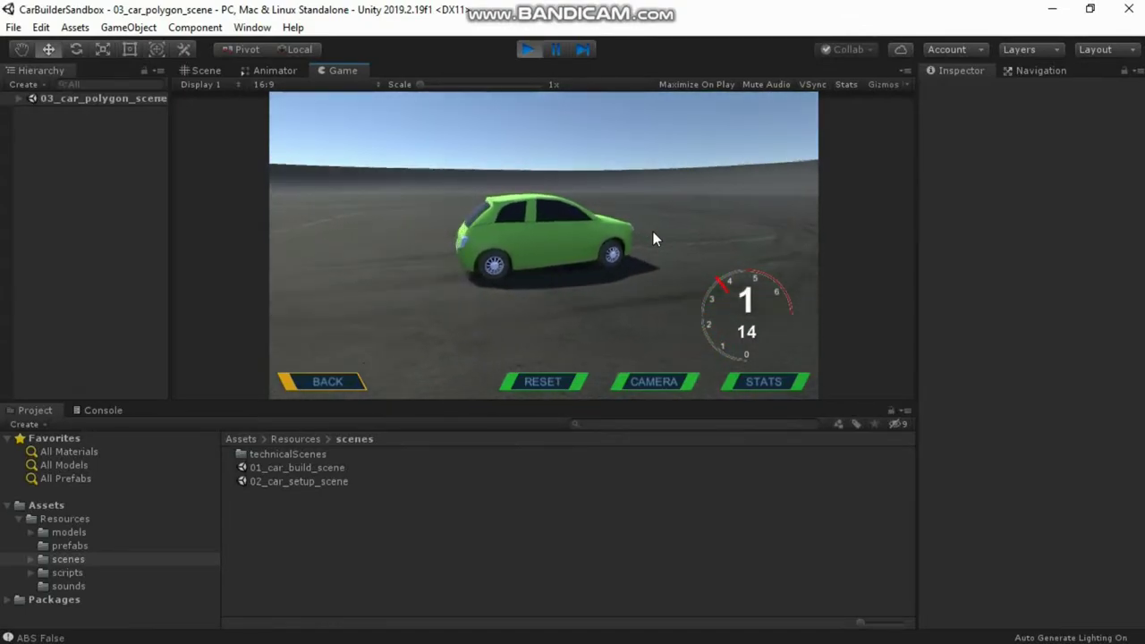
{"action": "key", "text": "Down"}
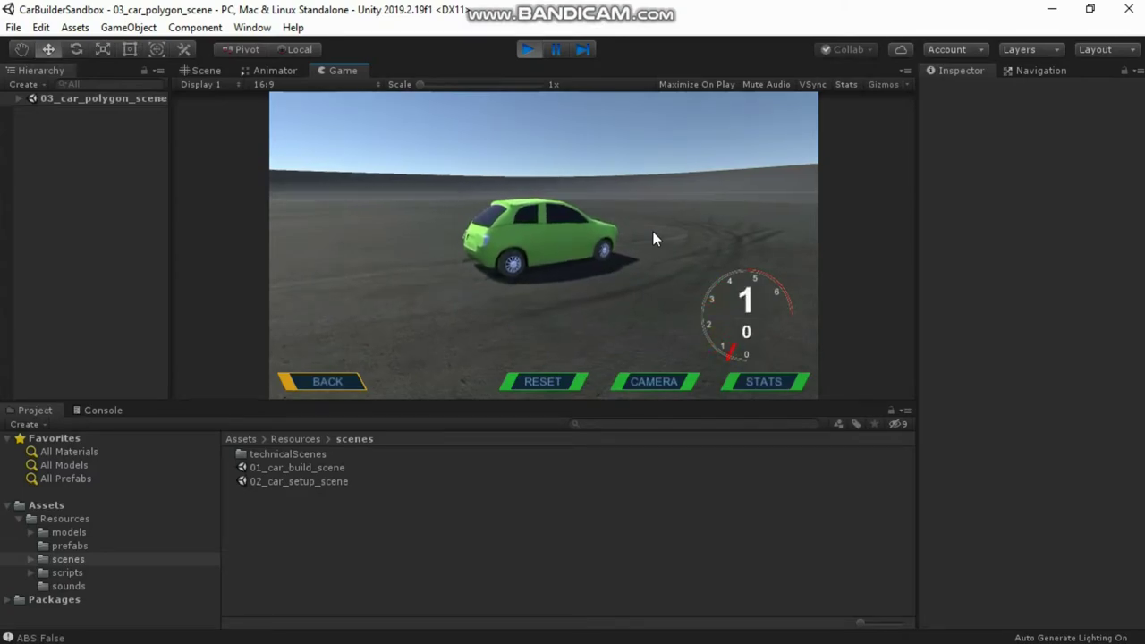
Stop Play mode and review car_newHatchback's Export Package item list.
{"action": "left_click", "coordinate": [533, 50]}
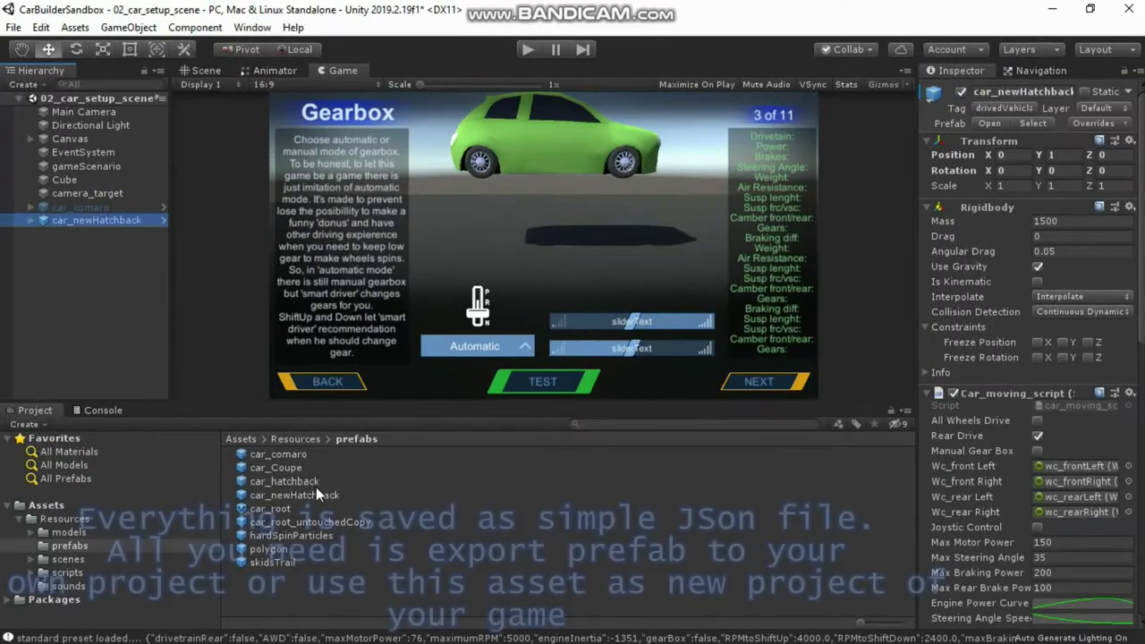
{"action": "left_click", "coordinate": [313, 494]}
{"action": "right_click", "coordinate": [315, 495]}
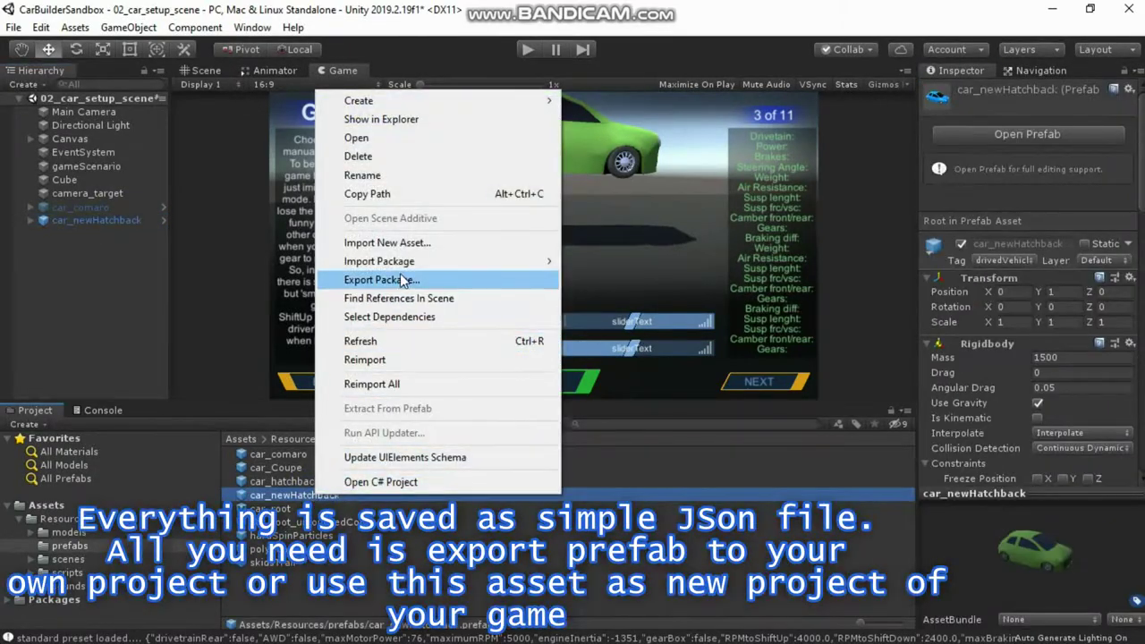
{"action": "left_click", "coordinate": [400, 279]}
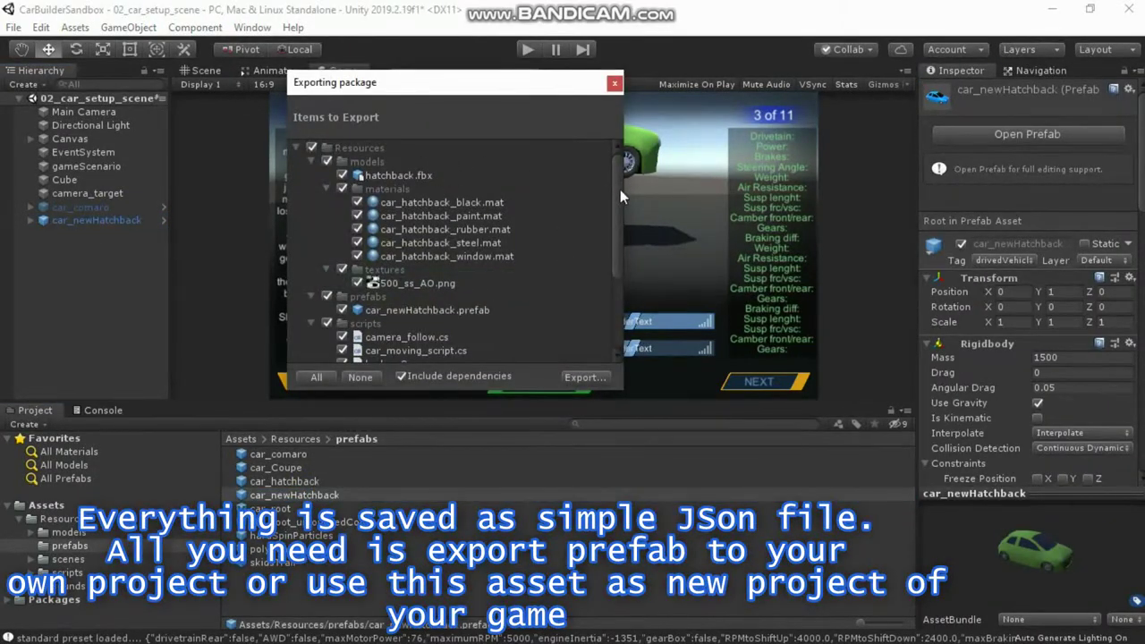
{"action": "mouse_move", "coordinate": [620, 189]}
{"action": "left_mouse_down"}
{"action": "mouse_move", "coordinate": [626, 282]}
{"action": "mouse_move", "coordinate": [635, 165]}
{"action": "left_mouse_up"}
Close the export dialog, drag car_Coupe into the scene, and press Play.
{"action": "left_click", "coordinate": [612, 84]}
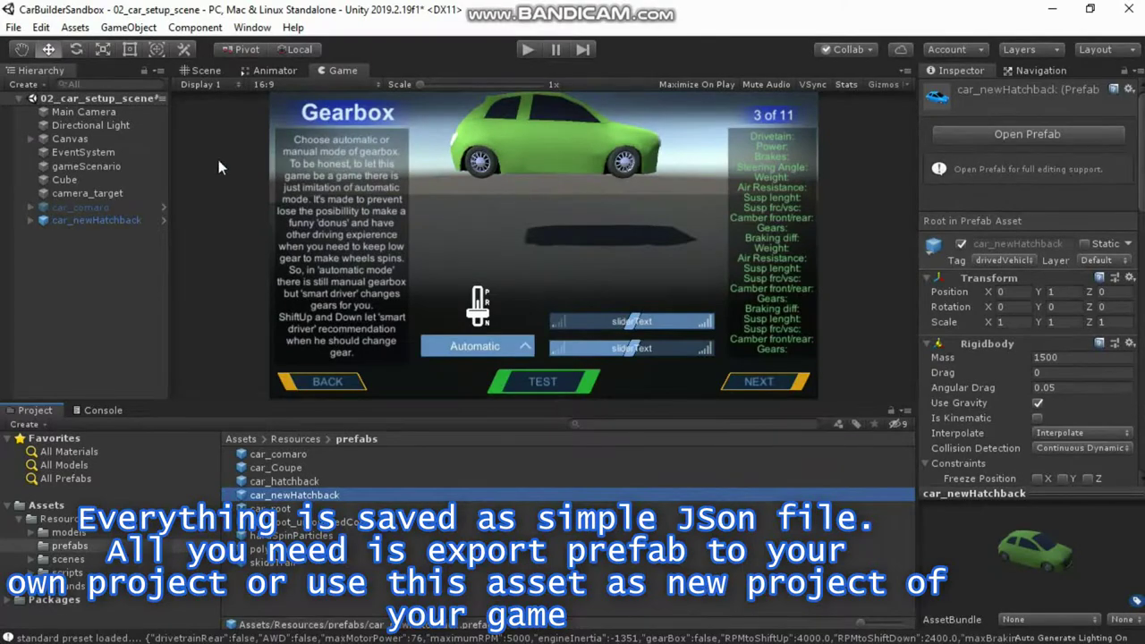
{"action": "left_click", "coordinate": [122, 221]}
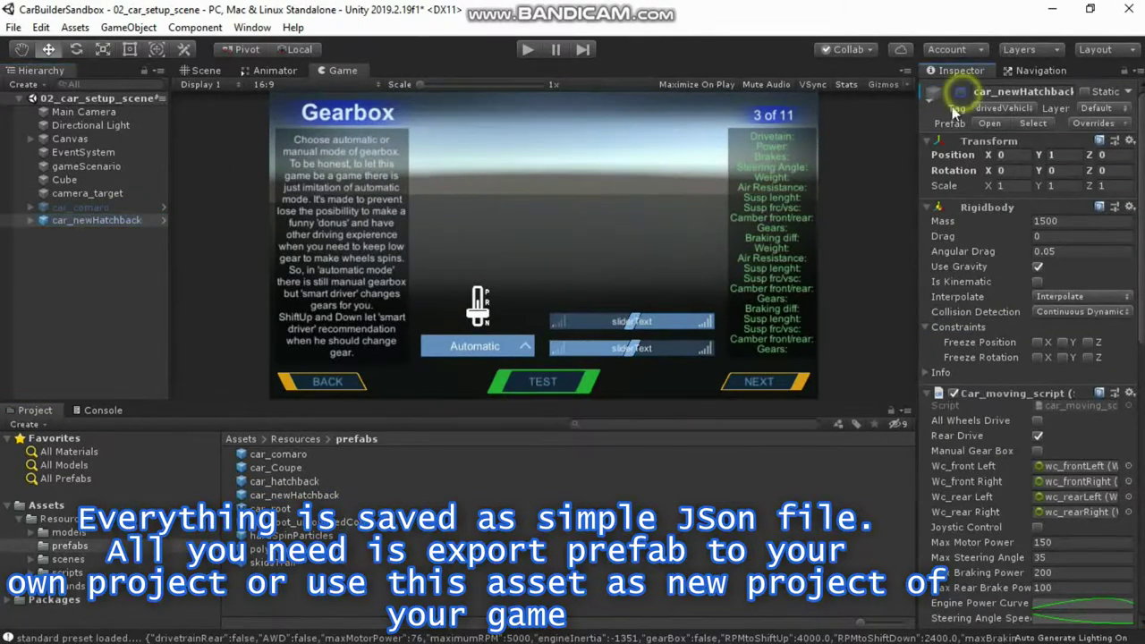
{"action": "left_click", "coordinate": [276, 468]}
{"action": "left_click_drag", "start_coordinate": [294, 478], "coordinate": [147, 299]}
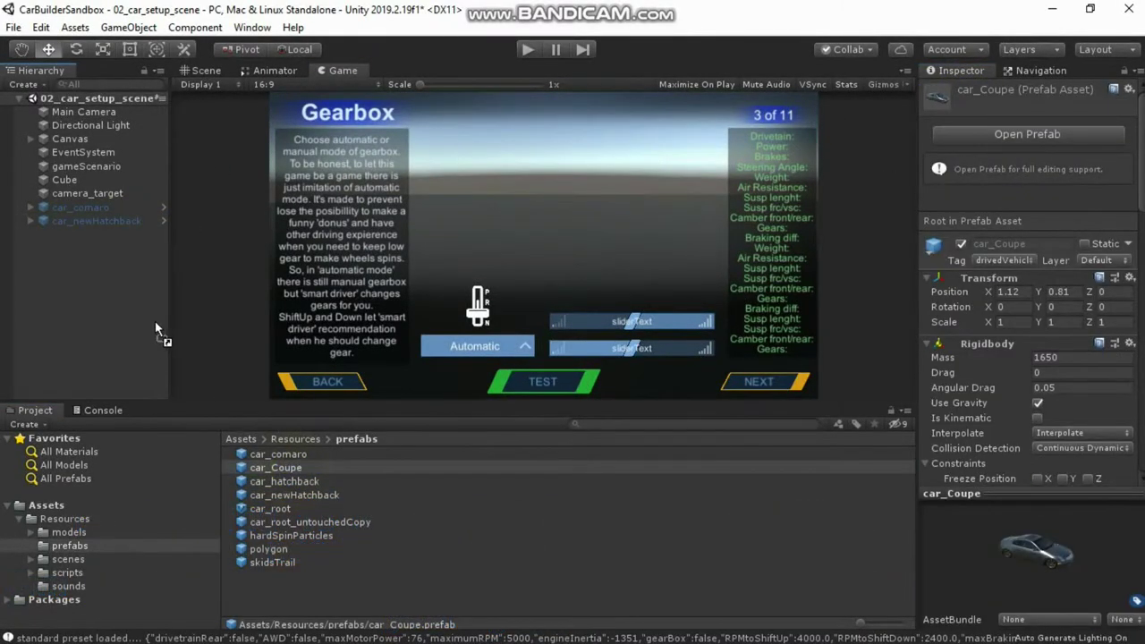
{"action": "left_click", "coordinate": [529, 50]}
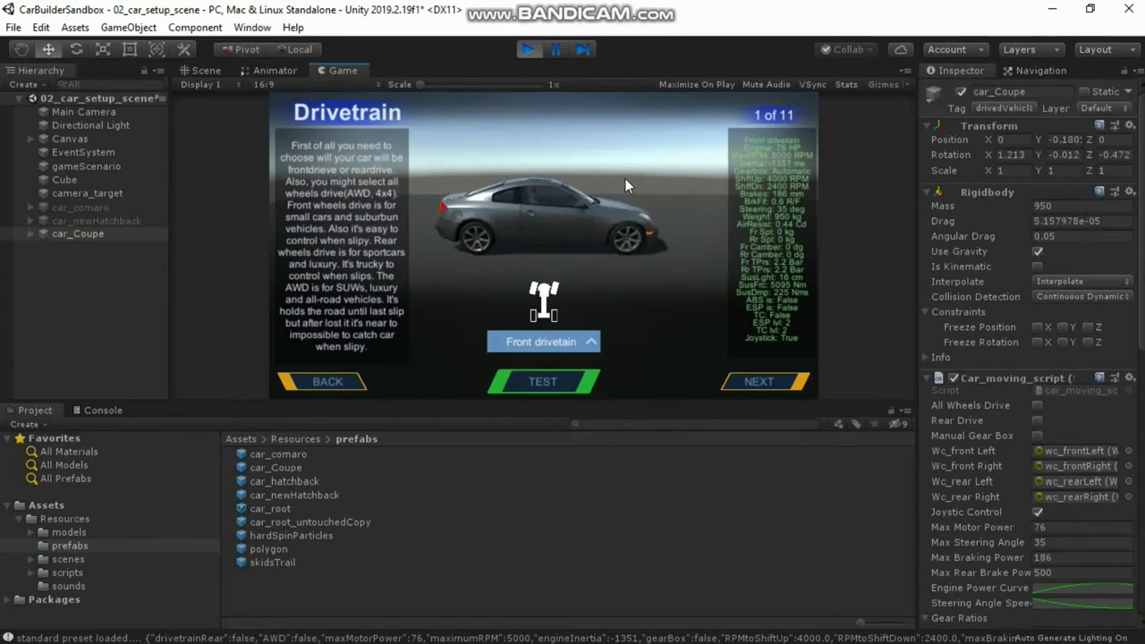
Step the coupe's wizard through Brakes, Spoilers, Suspension and Wheels to the Controls page.
{"action": "mouse_move", "coordinate": [552, 206]}
{"action": "left_mouse_down"}
{"action": "mouse_move", "coordinate": [566, 196]}
{"action": "mouse_move", "coordinate": [434, 204]}
{"action": "mouse_move", "coordinate": [550, 191]}
{"action": "left_mouse_up"}
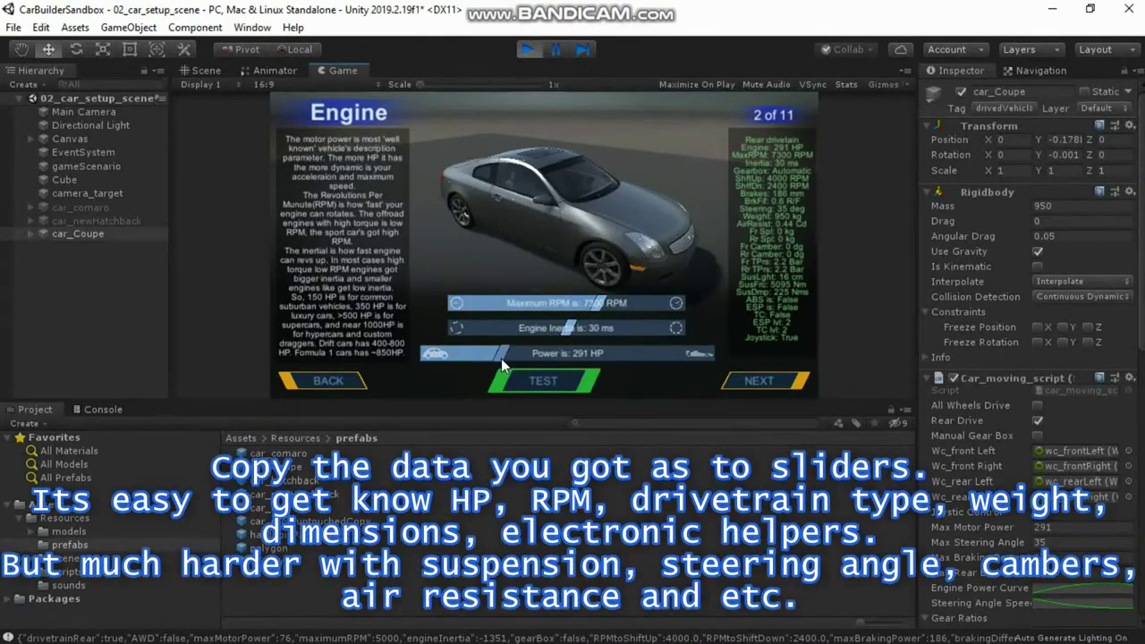
{"action": "key", "text": "Return"}
{"action": "key", "text": "Return"}
{"action": "key", "text": "Return"}
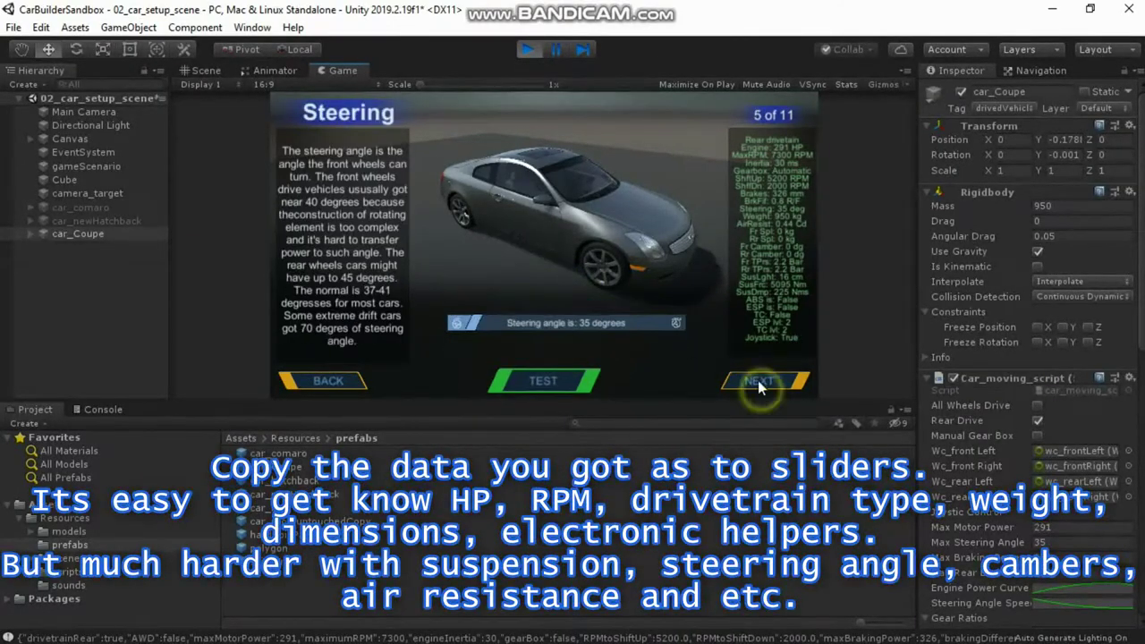
{"action": "key", "text": "Return"}
{"action": "key", "text": "Return"}
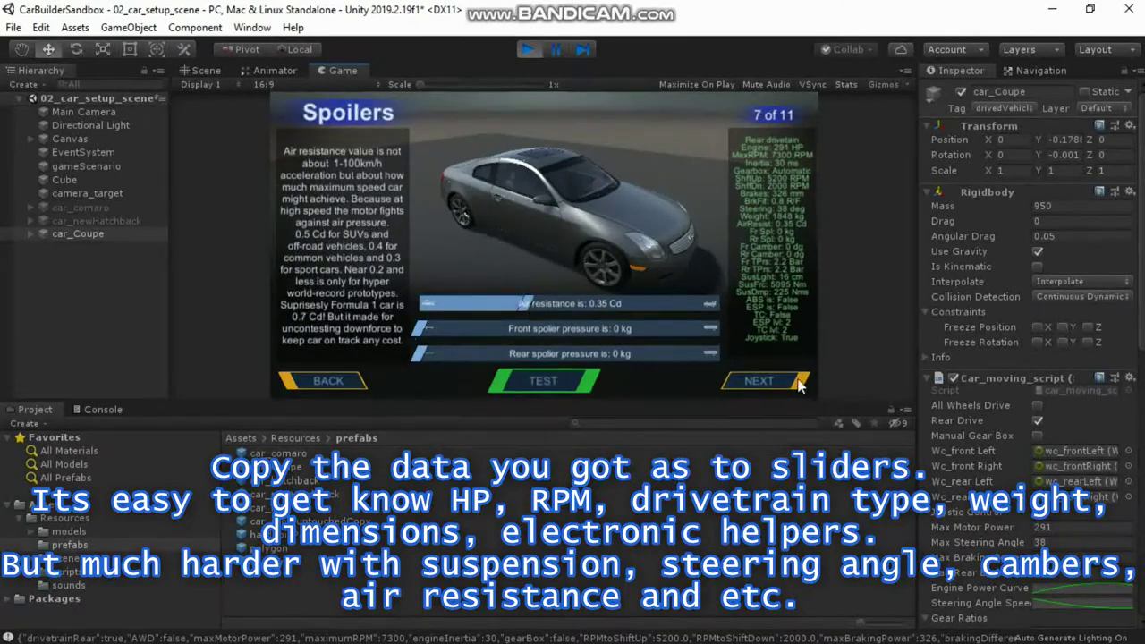
{"action": "left_click", "coordinate": [799, 383]}
{"action": "left_click", "coordinate": [741, 385]}
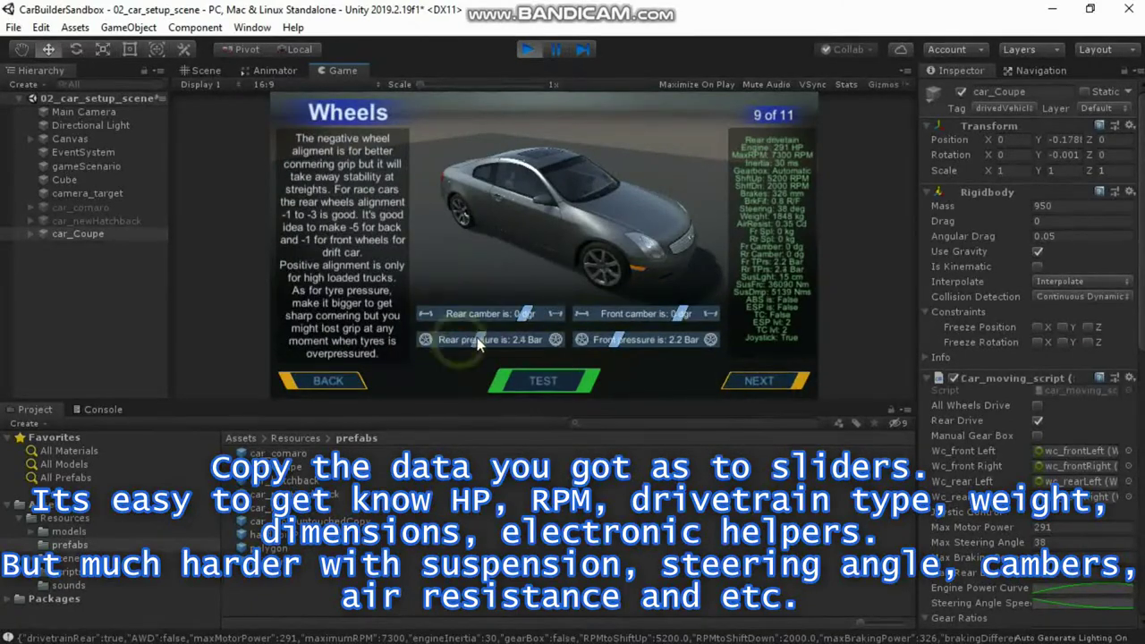
{"action": "key", "text": "Return"}
{"action": "key", "text": "Return"}
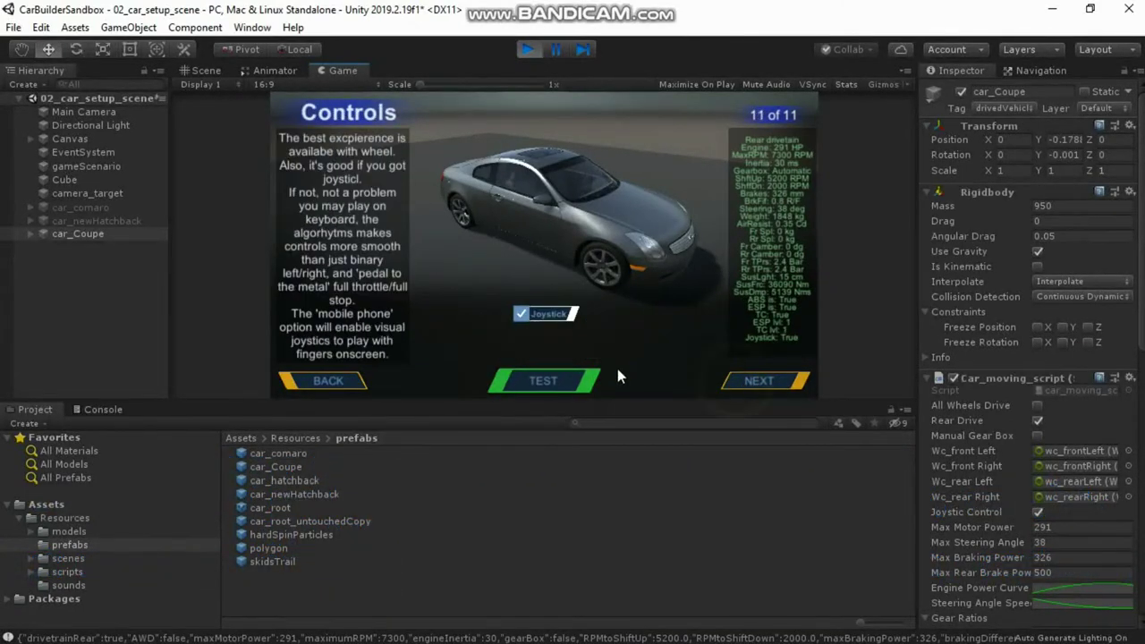
Launch the coupe's test drive, braking into a turn and throwing it into a hard left slide.
{"action": "left_click", "coordinate": [556, 382]}
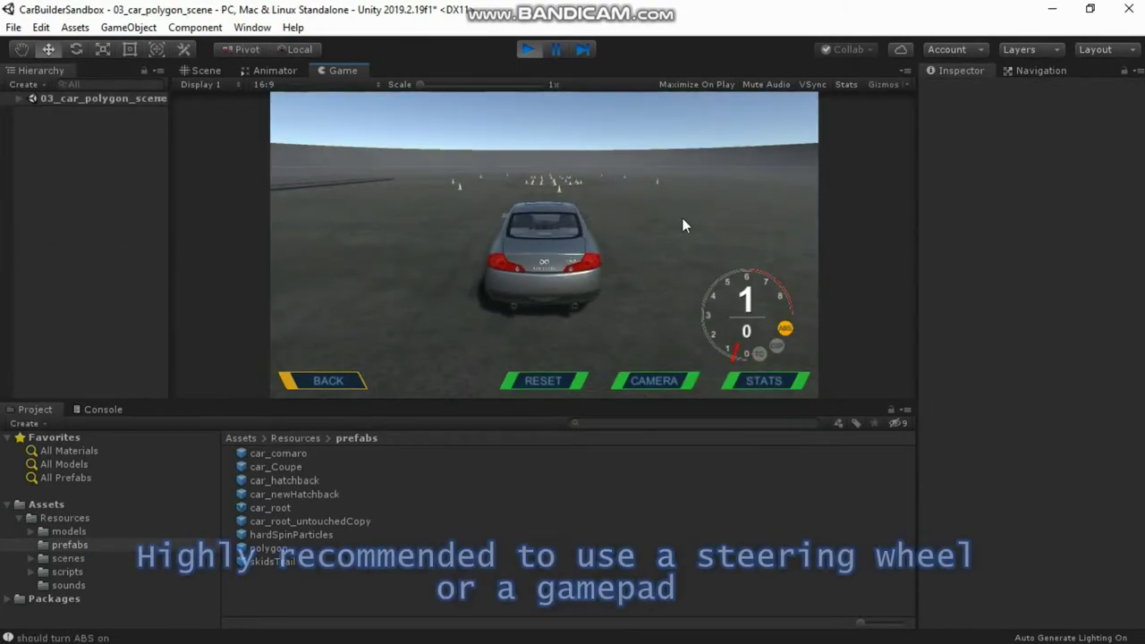
{"action": "key", "text": "Up"}
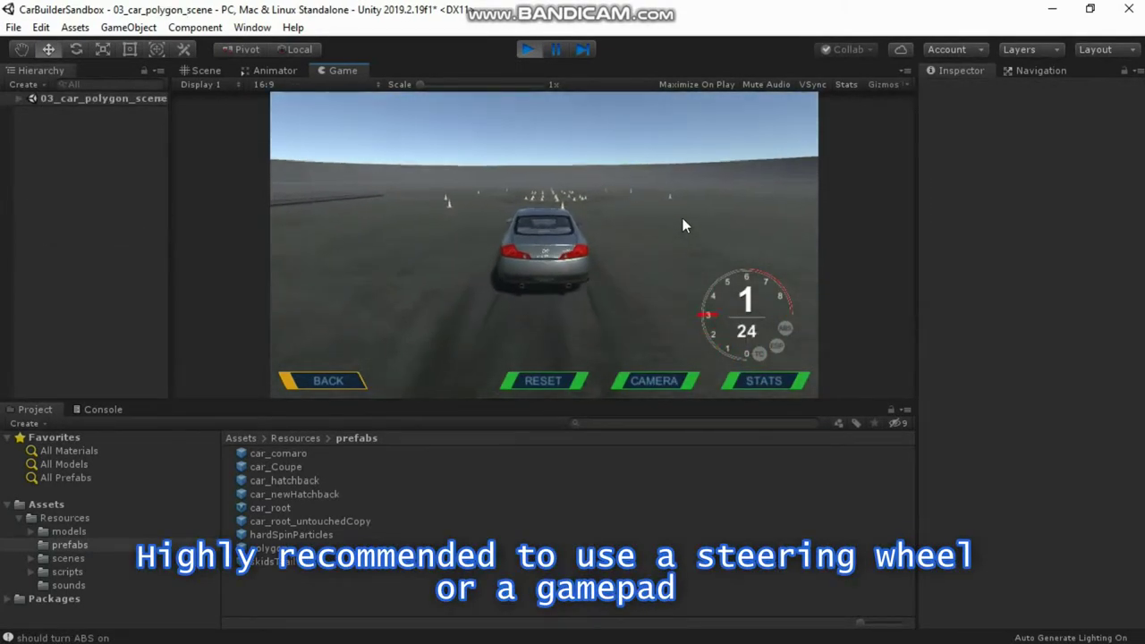
{"action": "key", "text": "Right"}
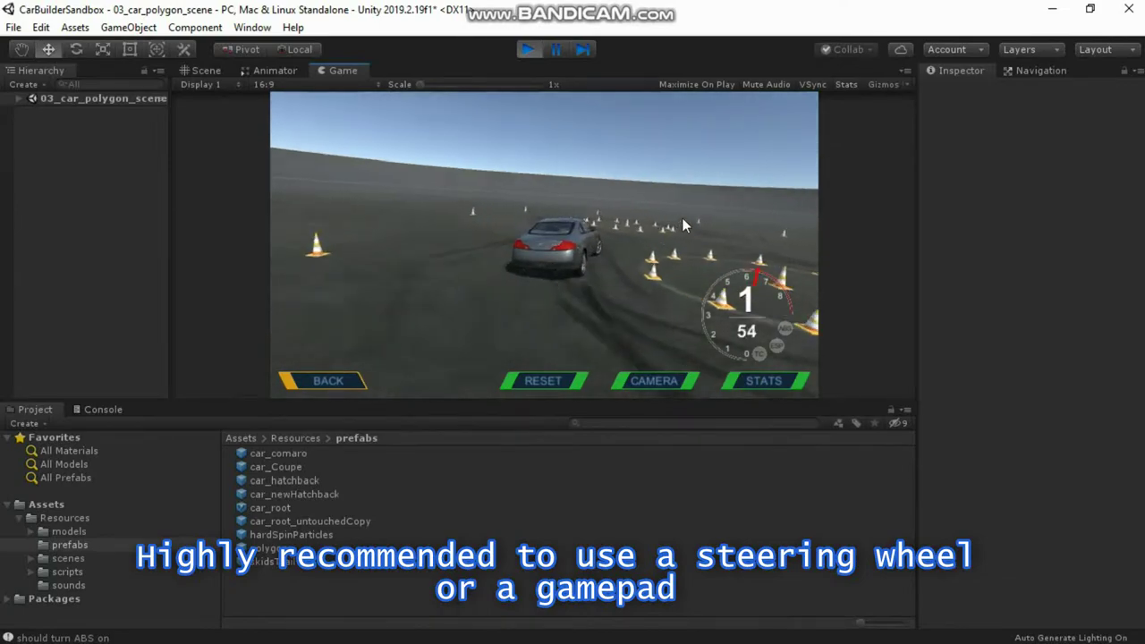
{"action": "key", "text": "Down"}
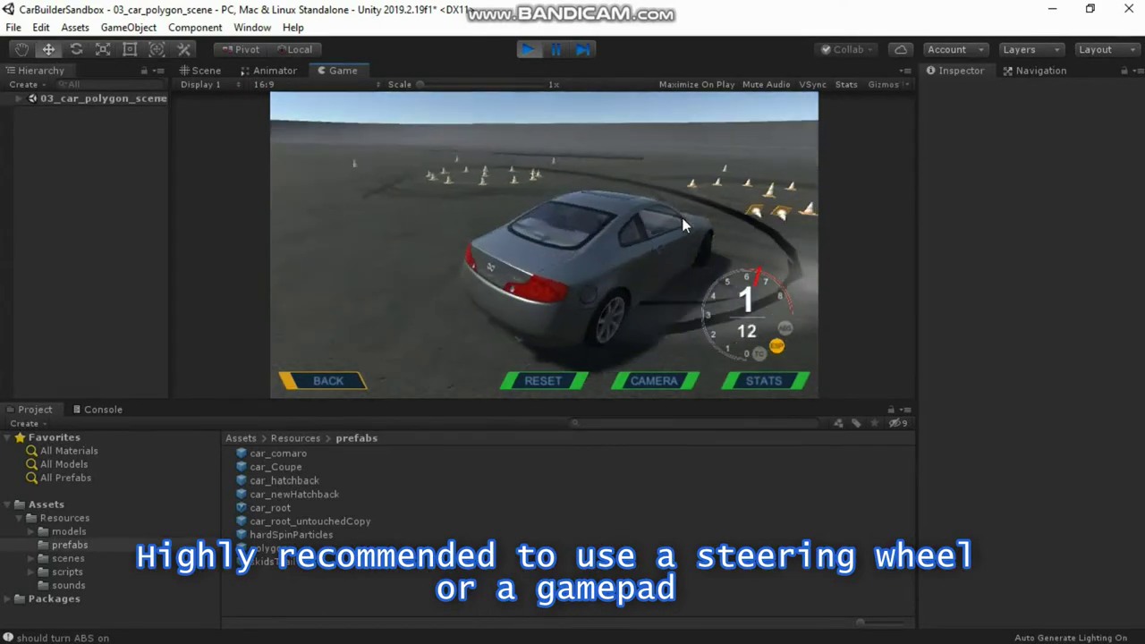
{"action": "key", "text": "Up"}
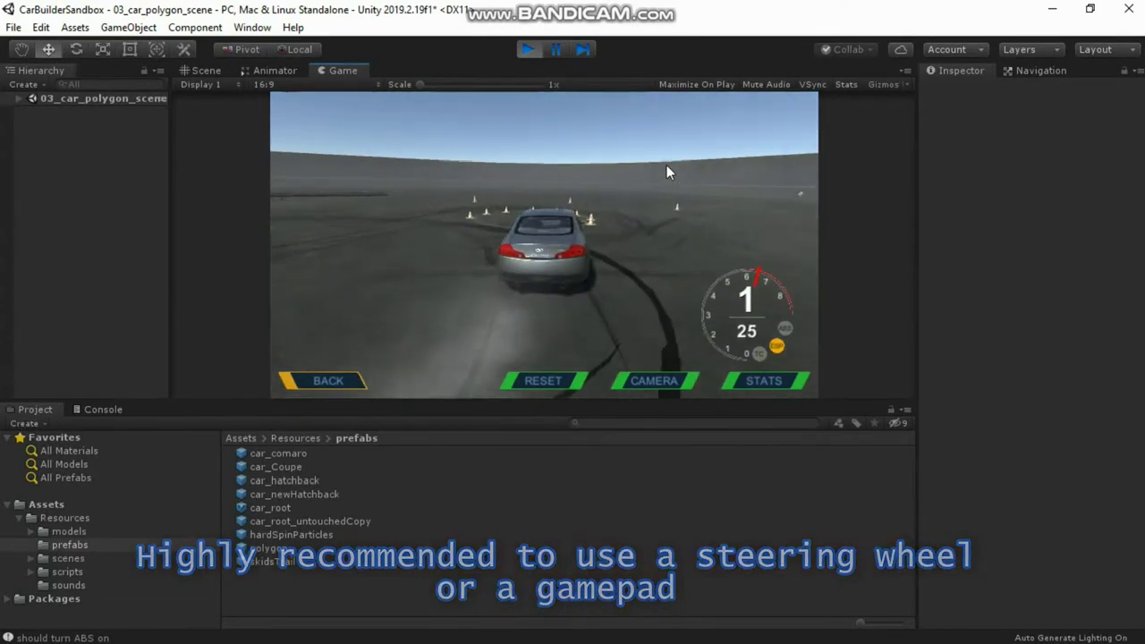
{"action": "key", "text": "Left"}
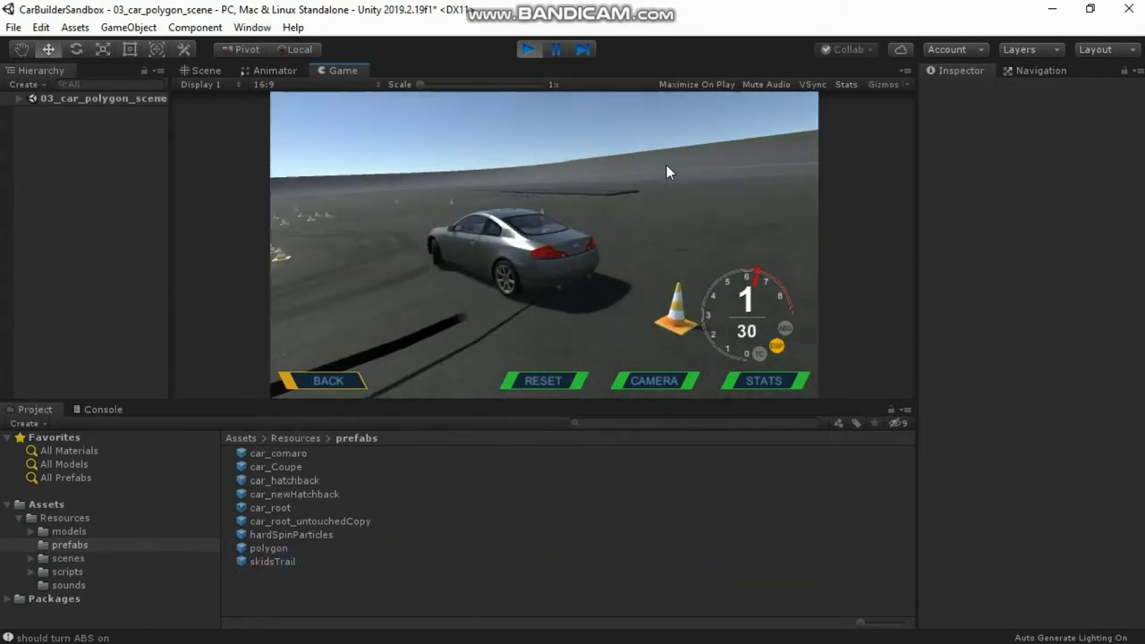
{"action": "key", "text": "Up"}
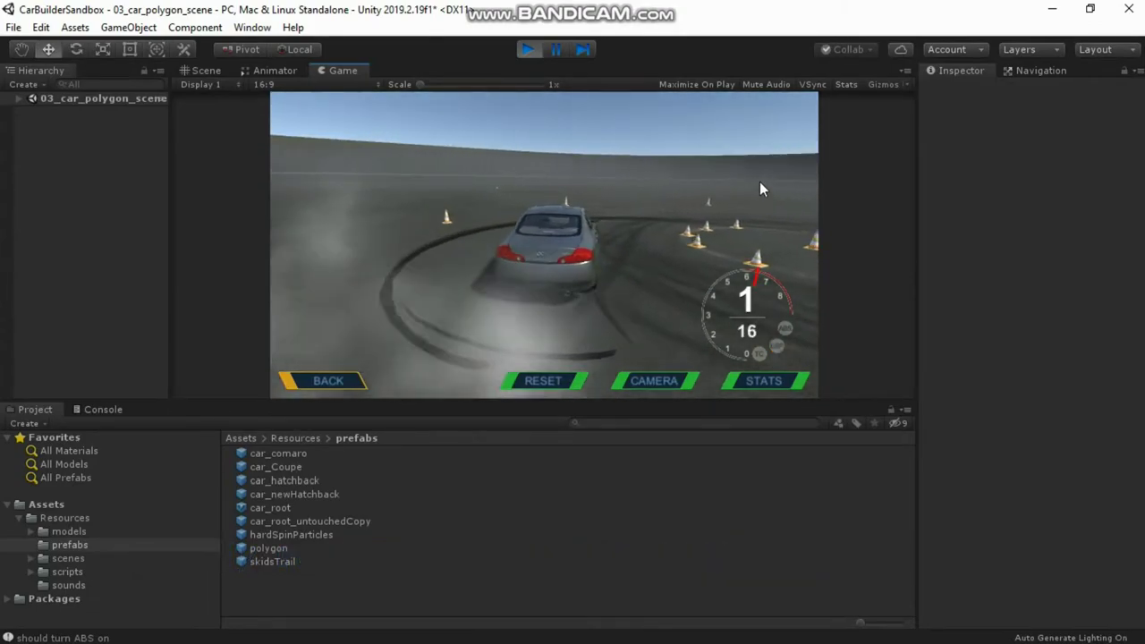
Drive through the cones into a left spin, turn around, then brake and reverse.
{"action": "key", "text": "Right"}
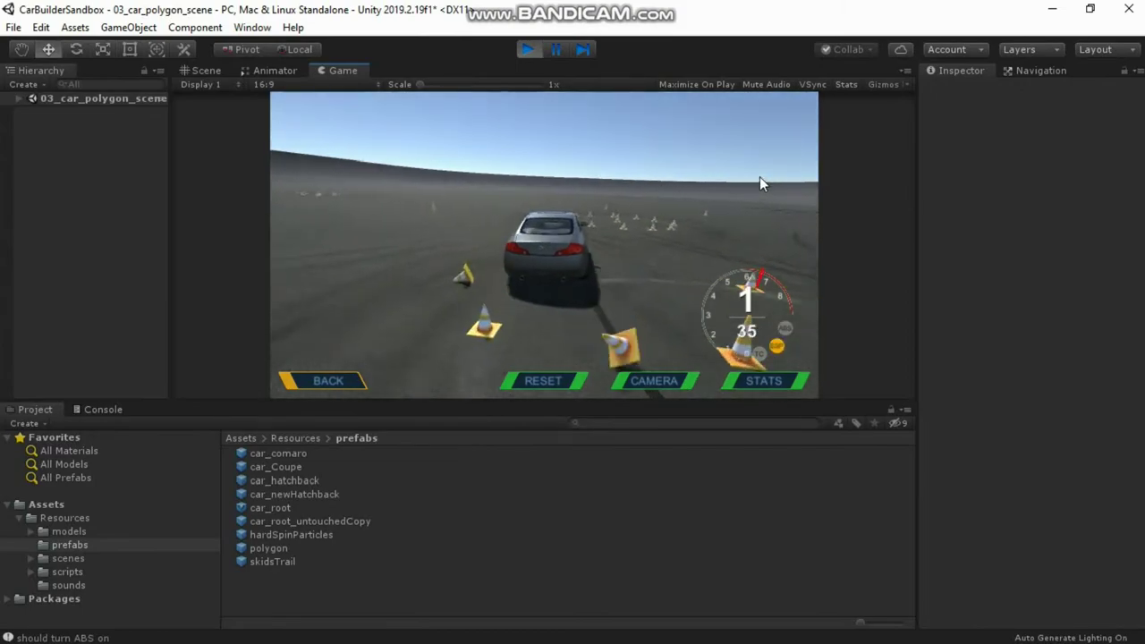
{"action": "key", "text": "Left"}
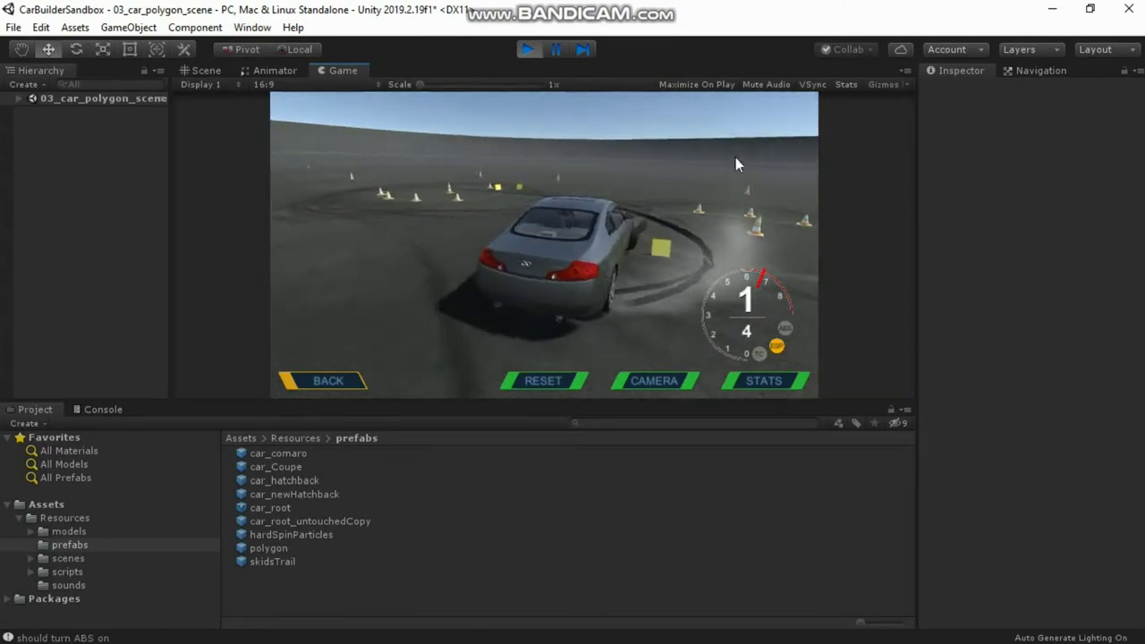
{"action": "key", "text": "Up"}
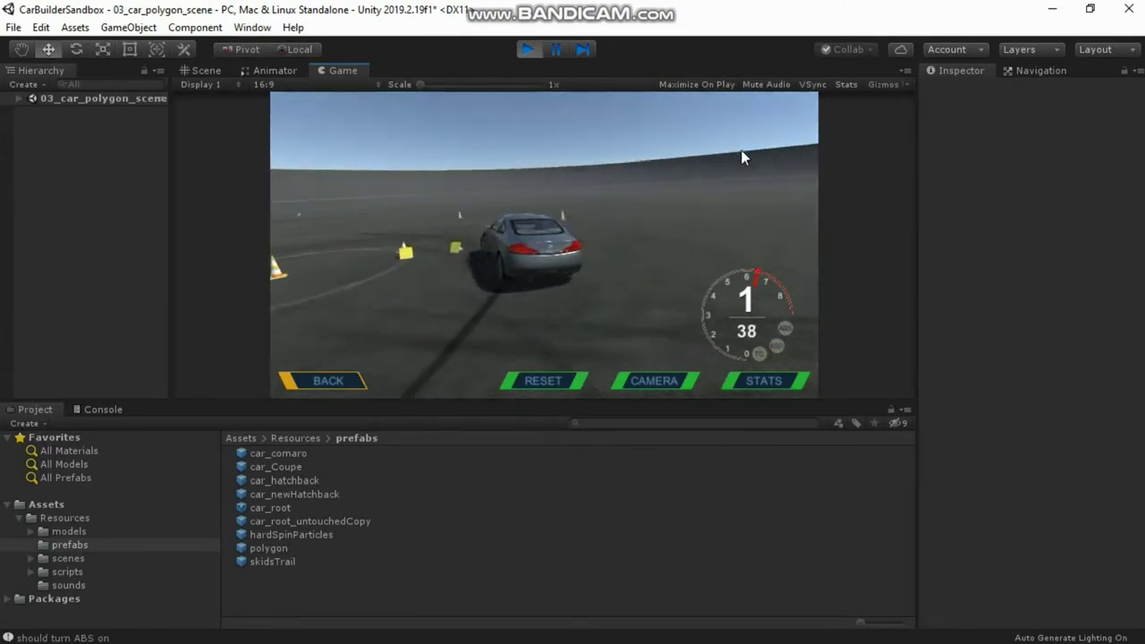
{"action": "key", "text": "Right"}
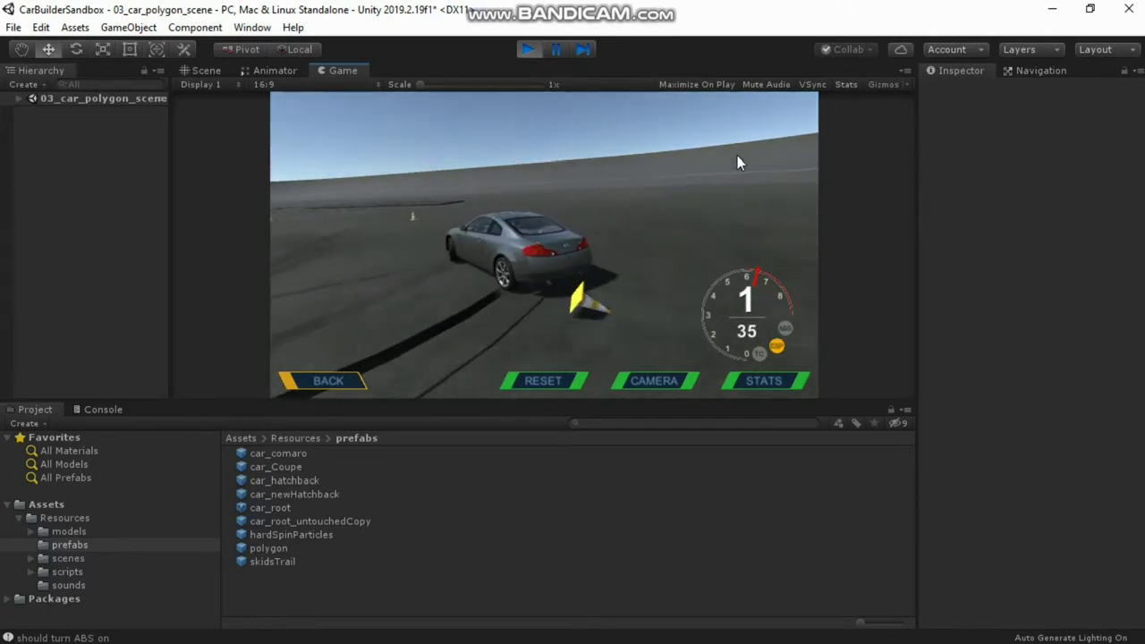
{"action": "key", "text": "Up"}
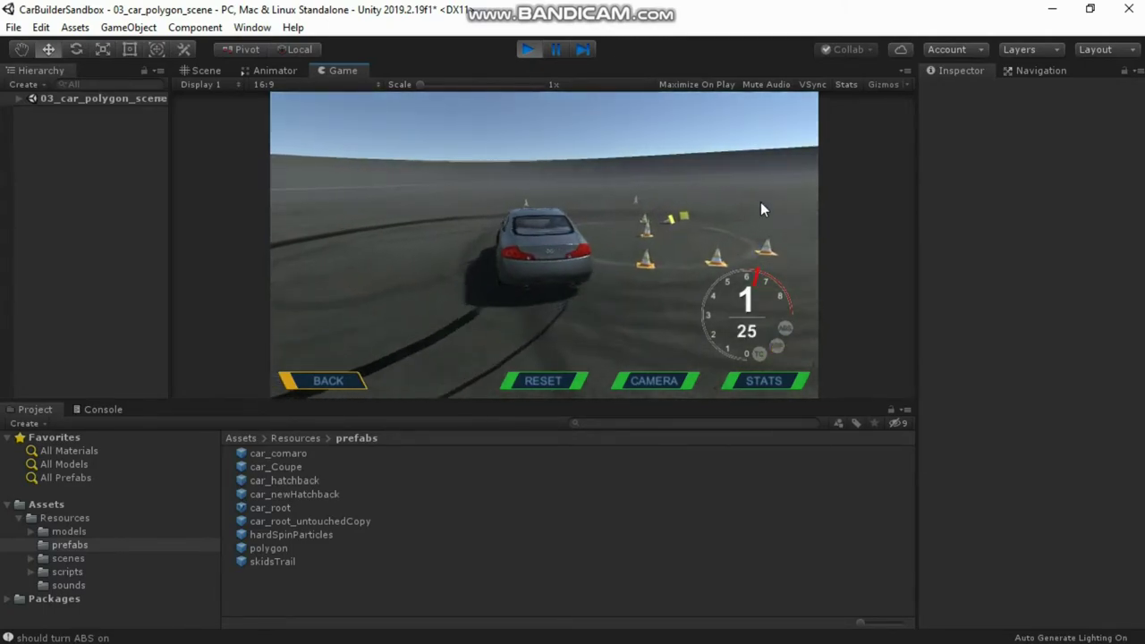
{"action": "key", "text": "Down"}
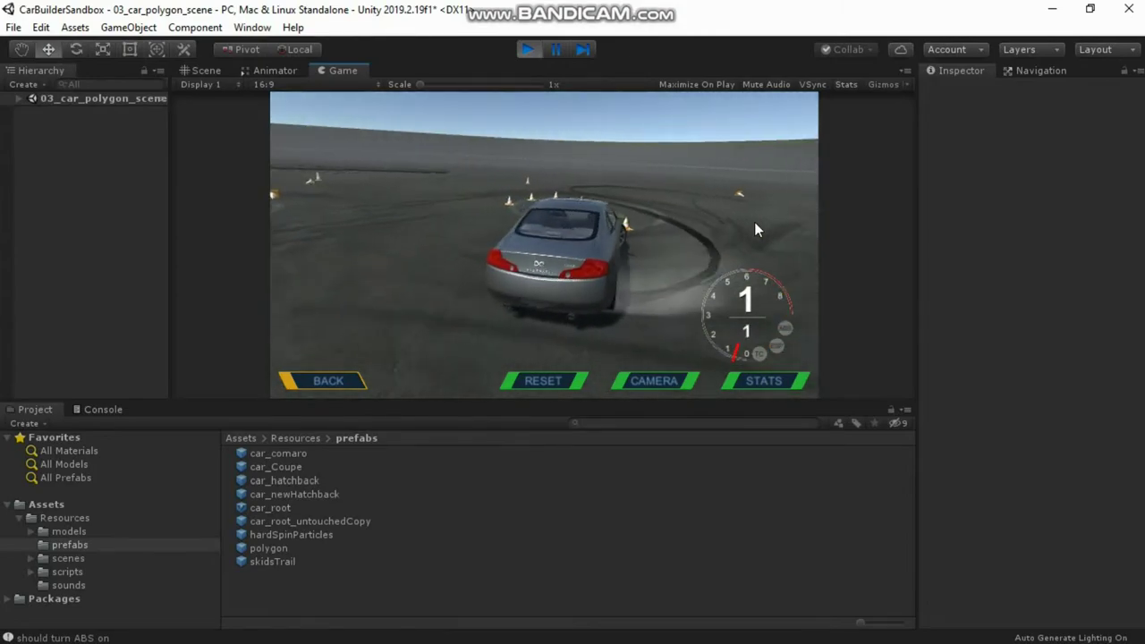
Stop Play and set the coupe's rear camber to -2 degrees.
{"action": "left_click", "coordinate": [531, 49]}
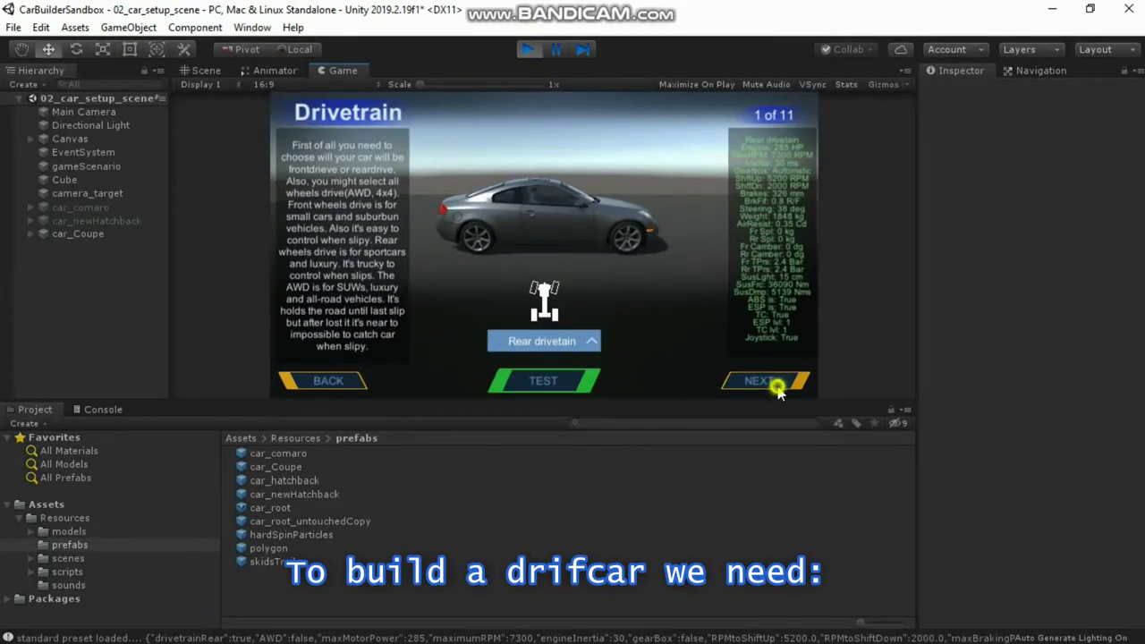
{"action": "left_click", "coordinate": [774, 383]}
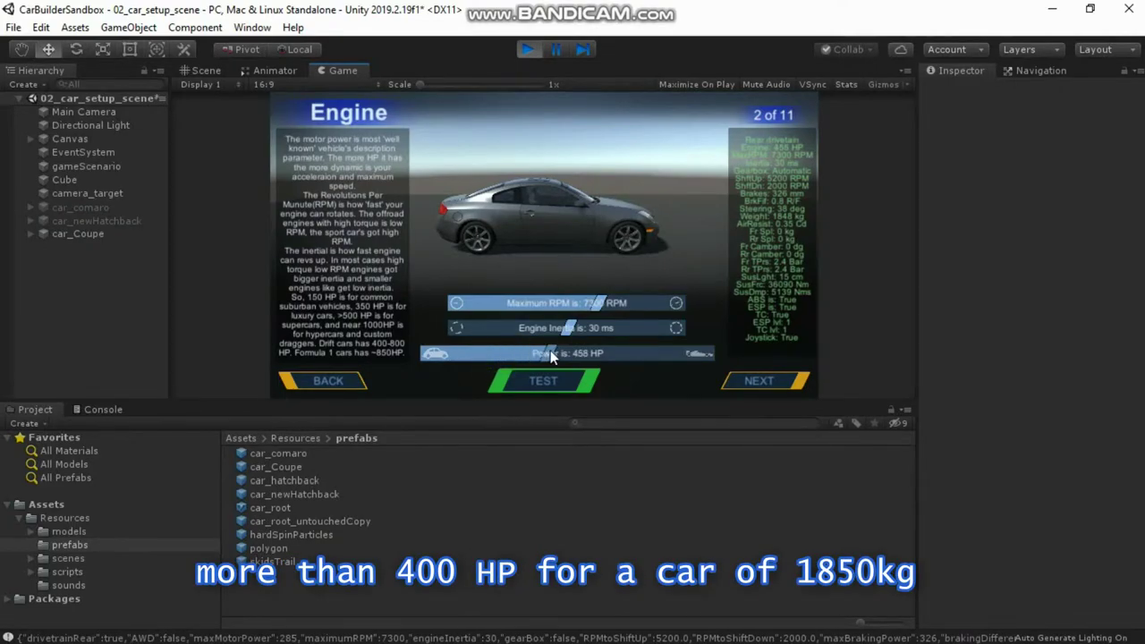
{"action": "left_click", "coordinate": [755, 382]}
{"action": "left_click", "coordinate": [756, 382]}
{"action": "left_click", "coordinate": [756, 383]}
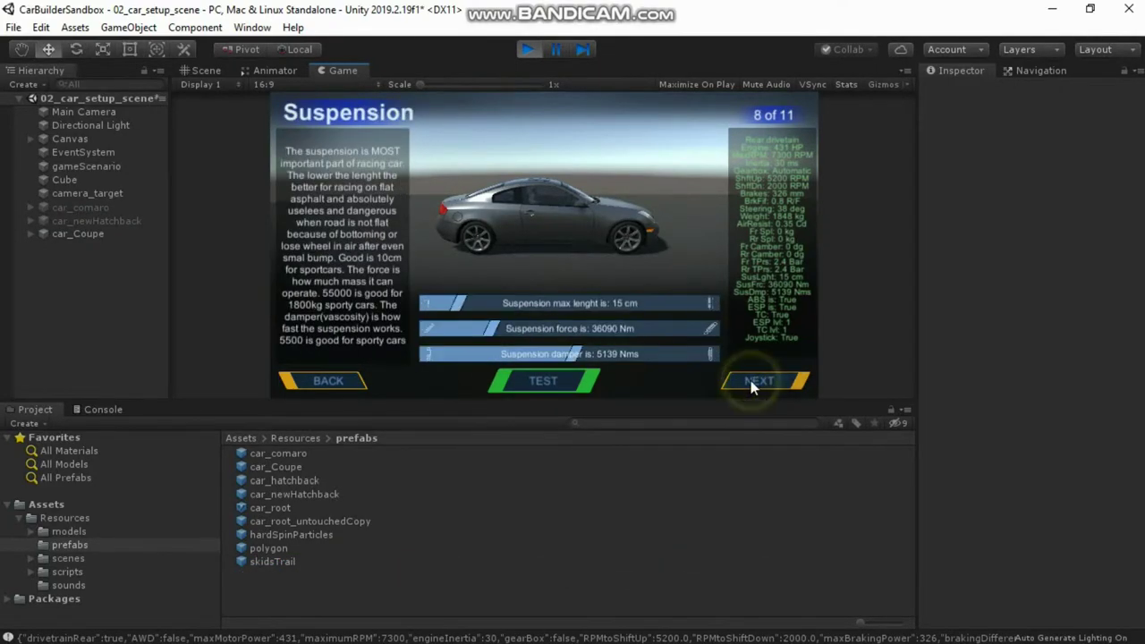
{"action": "left_click", "coordinate": [751, 384]}
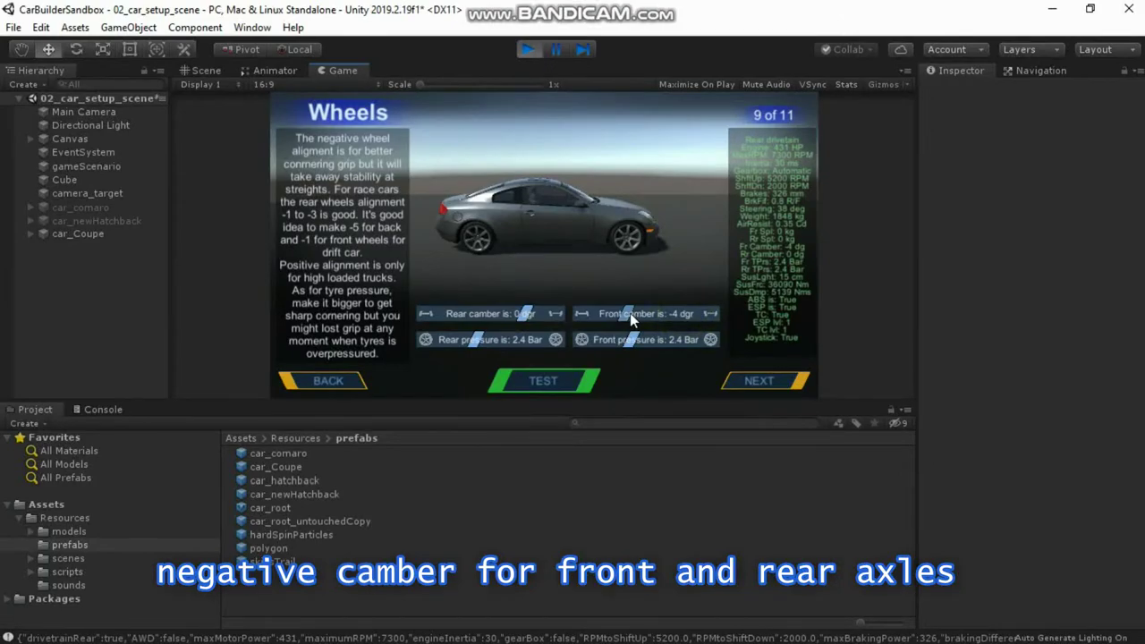
{"action": "left_click_drag", "start_coordinate": [525, 316], "coordinate": [499, 318]}
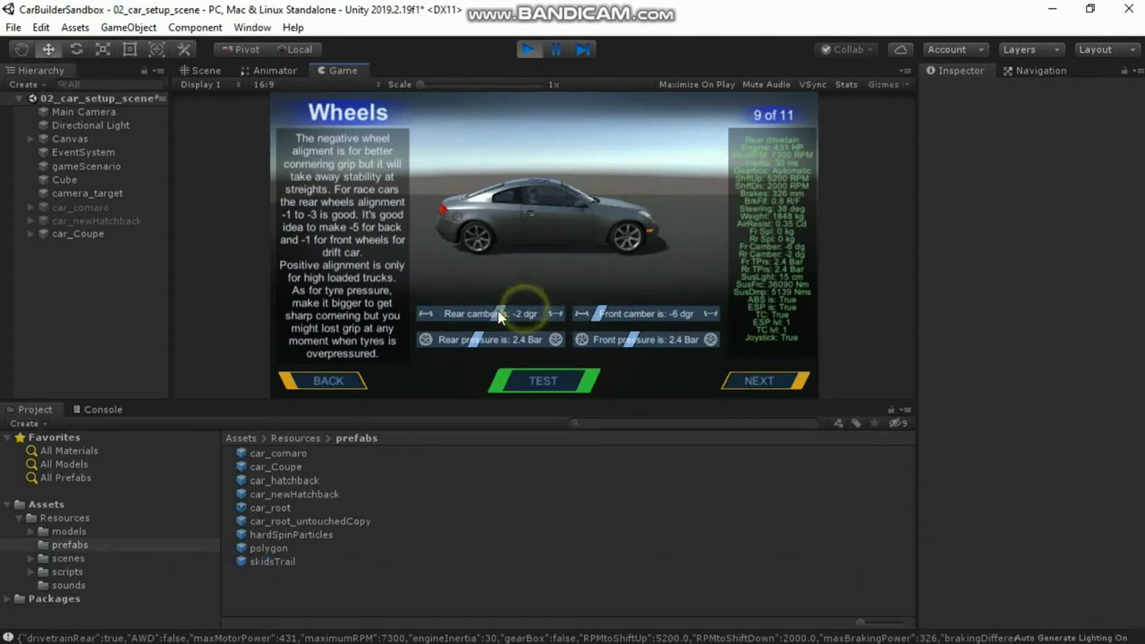
Switch off ESP and traction control on the Electronics page.
{"action": "left_click", "coordinate": [744, 379]}
{"action": "left_click", "coordinate": [744, 380]}
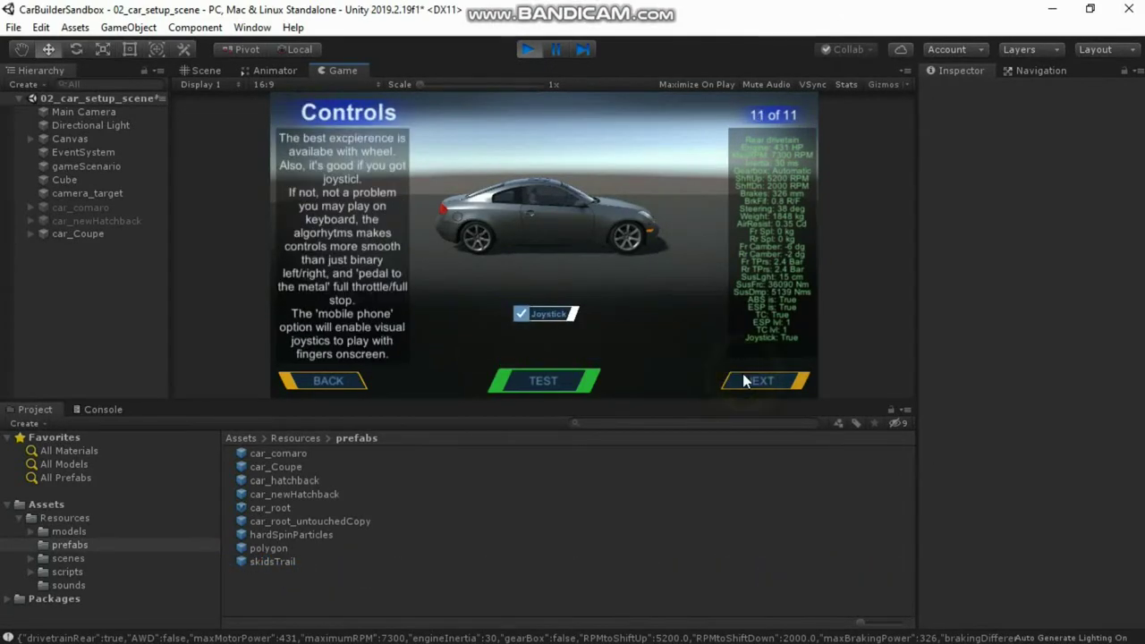
{"action": "left_click", "coordinate": [367, 383]}
{"action": "left_click", "coordinate": [472, 327]}
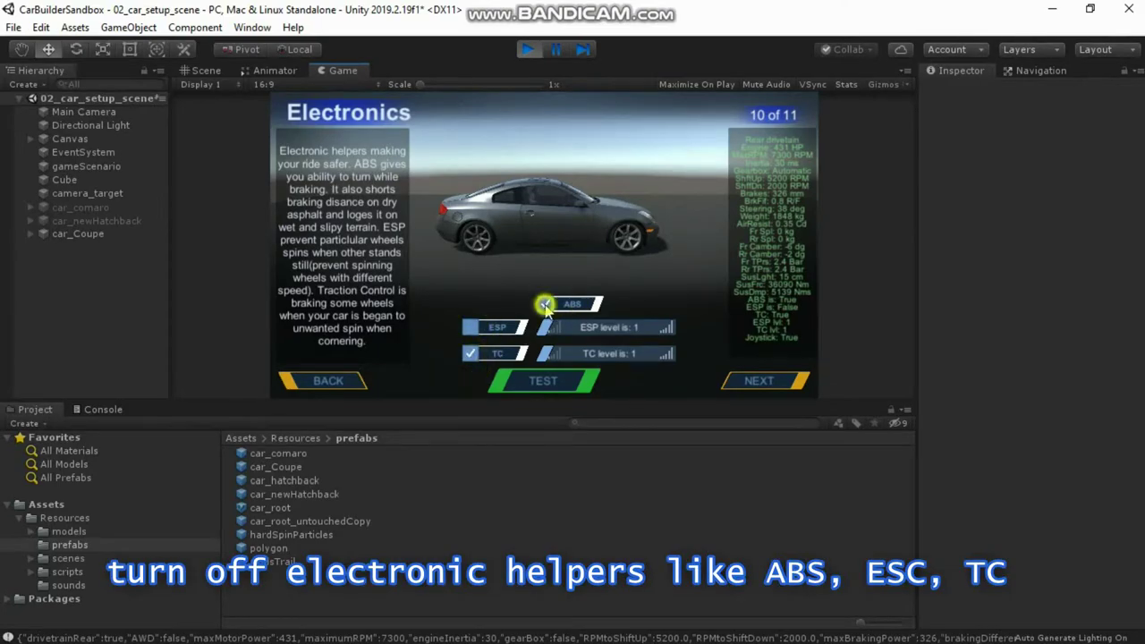
{"action": "left_click", "coordinate": [471, 354]}
Return to the Gearbox page and keep the Automatic gearbox.
{"action": "left_click", "coordinate": [358, 381]}
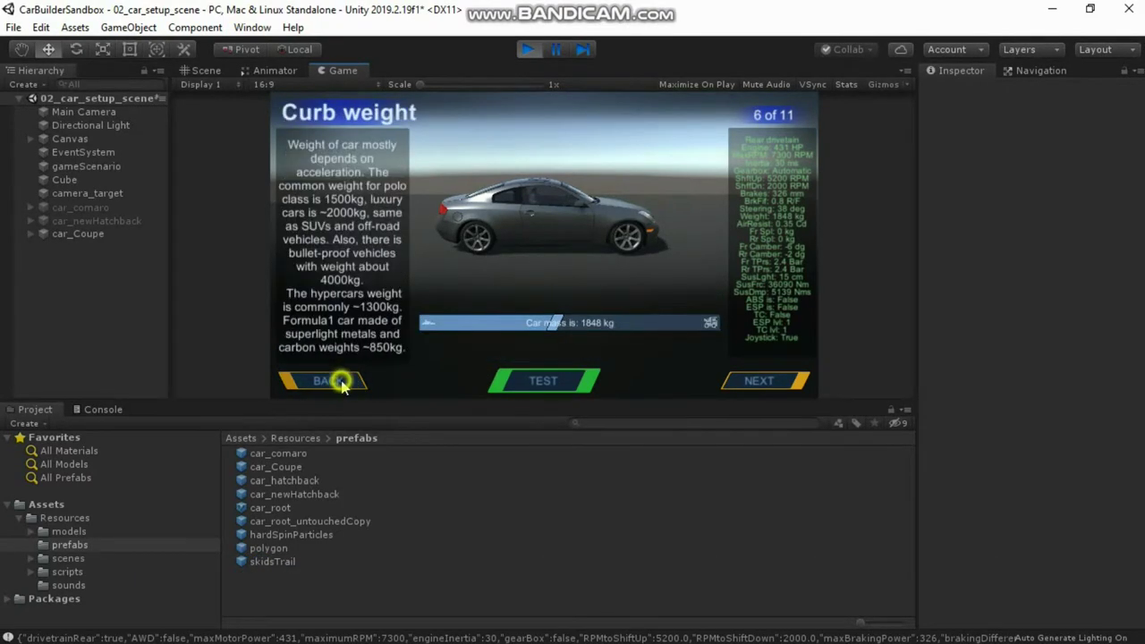
{"action": "left_click", "coordinate": [341, 382]}
{"action": "left_click", "coordinate": [341, 382]}
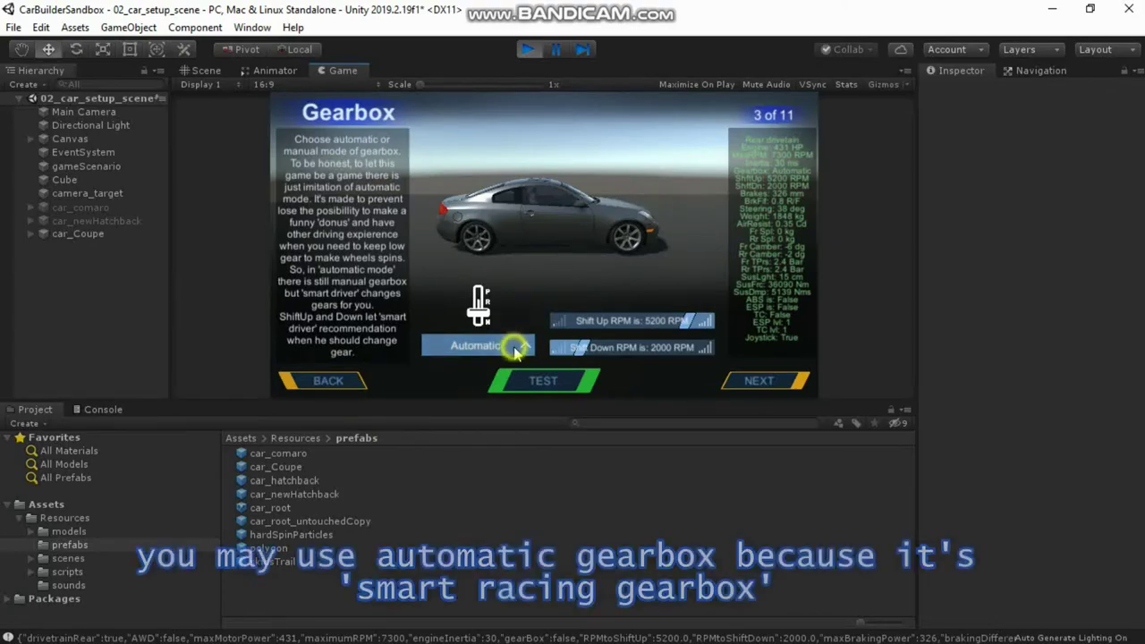
{"action": "left_click", "coordinate": [513, 349]}
{"action": "left_click", "coordinate": [563, 282]}
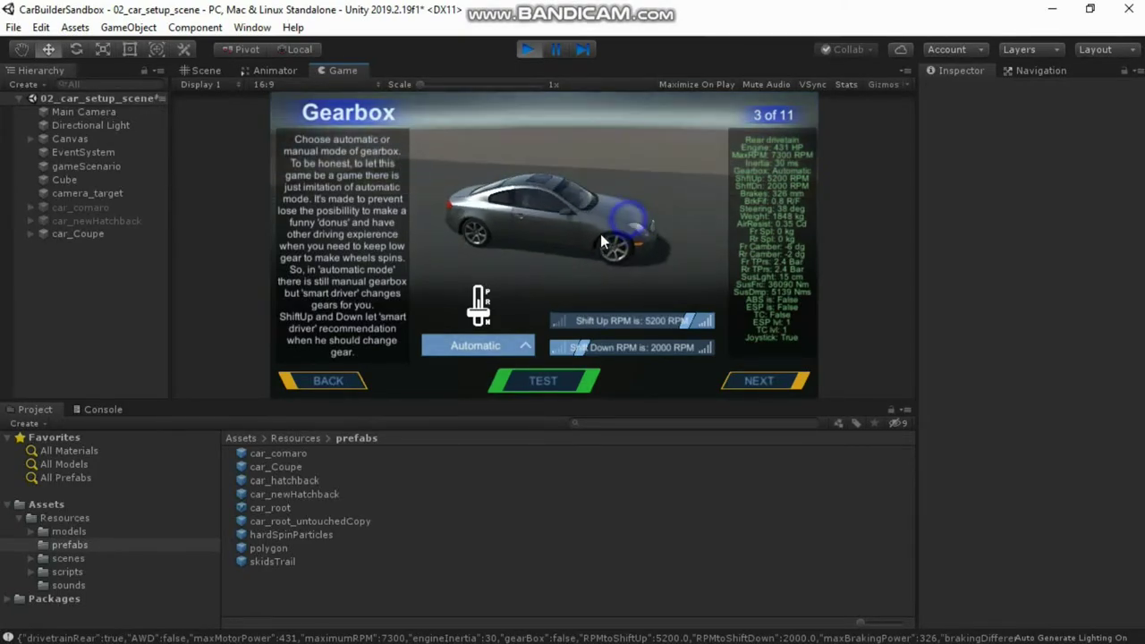
Test-drive the drift-tuned coupe, spinning it left and drifting among the cones.
{"action": "left_click", "coordinate": [553, 382]}
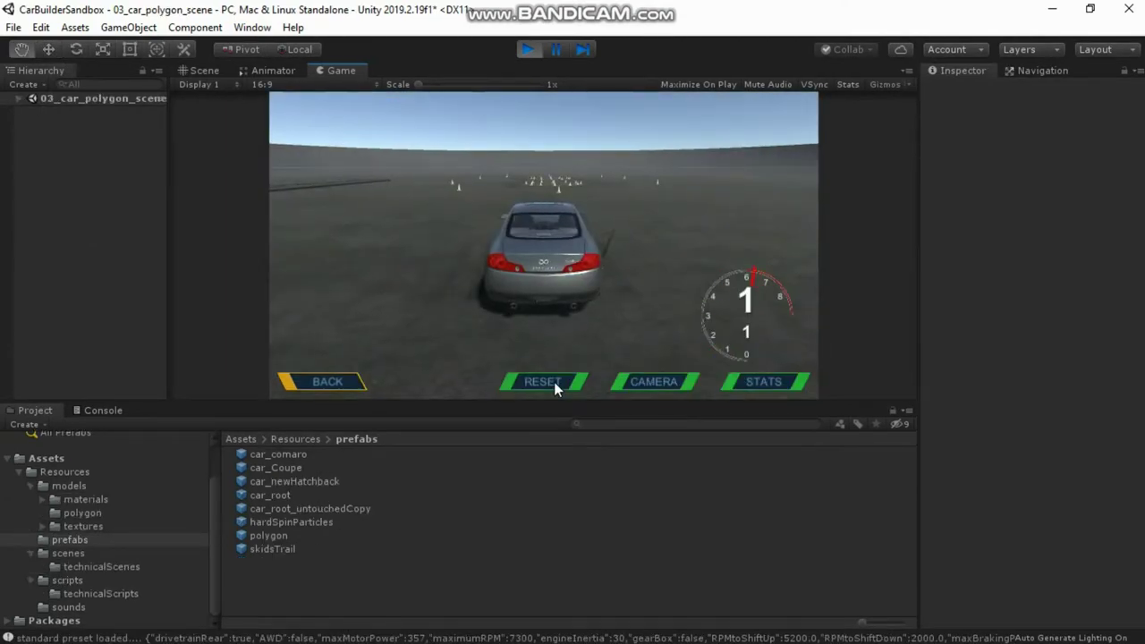
{"action": "key", "text": "Up"}
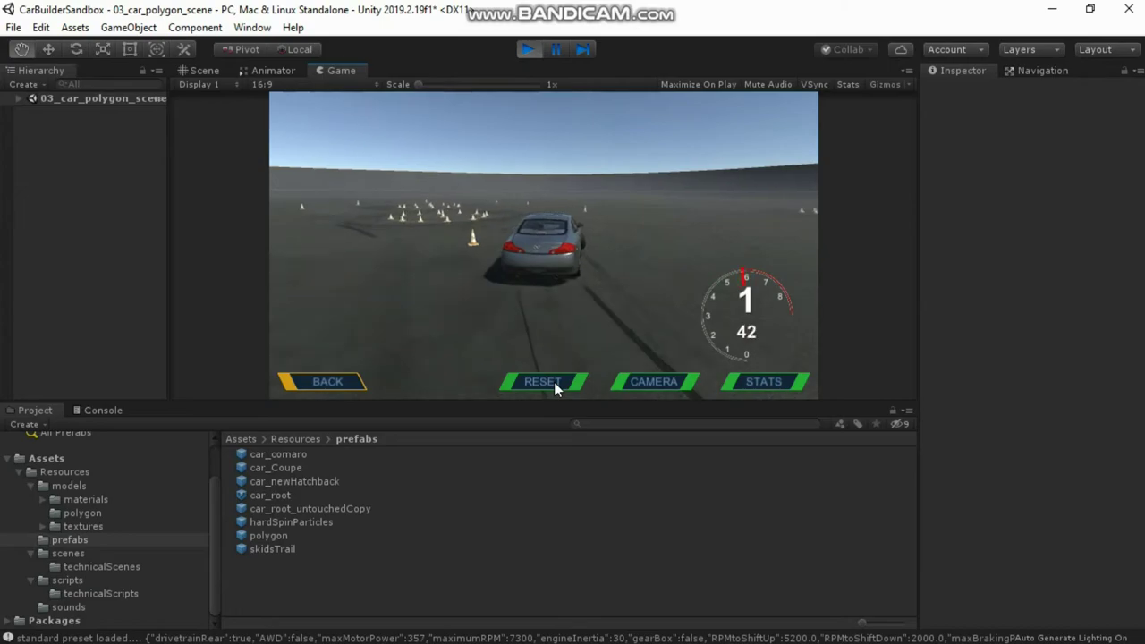
{"action": "key", "text": "Up"}
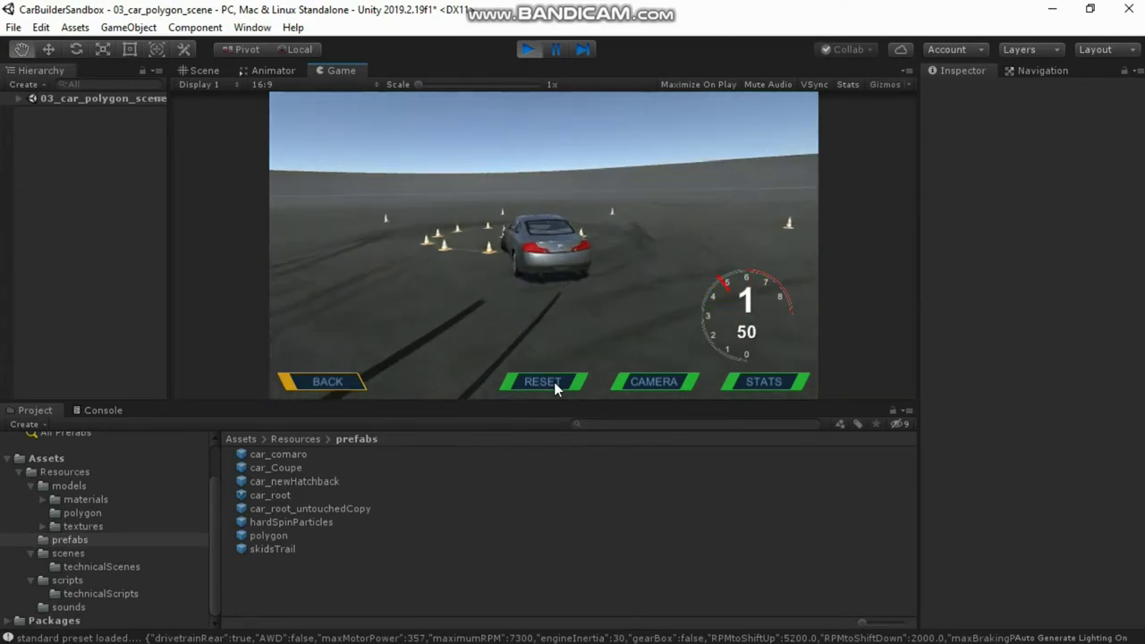
{"action": "key", "text": "Left"}
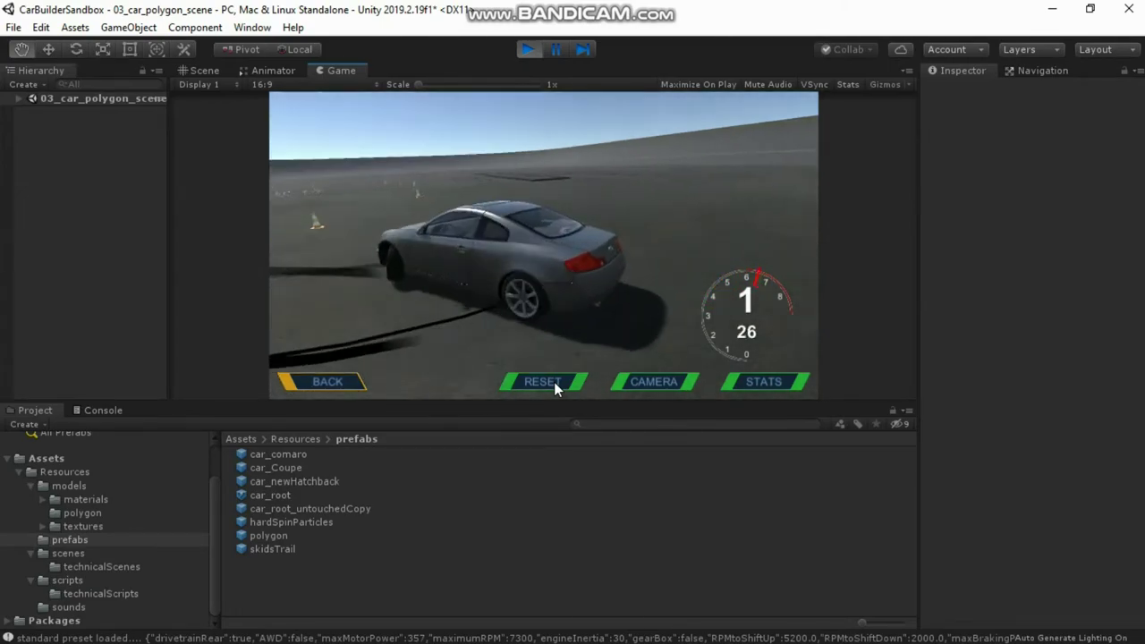
{"action": "key", "text": "Up"}
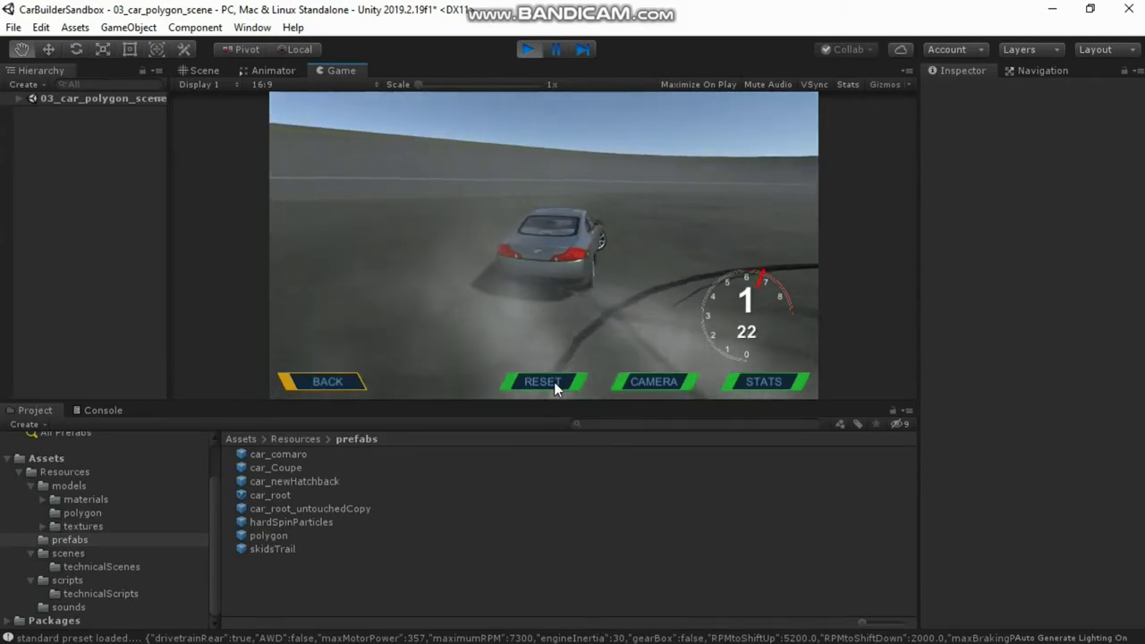
{"action": "key", "text": "Up"}
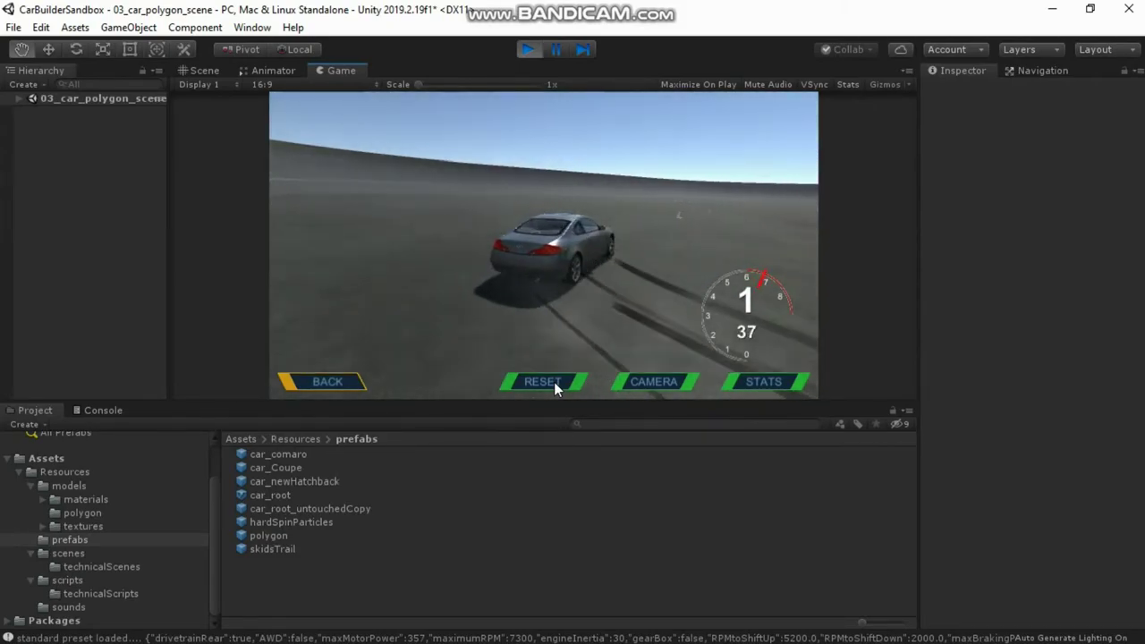
Slide into a left drift, turn right past the cones, then reset the car twice.
{"action": "key", "text": "Left"}
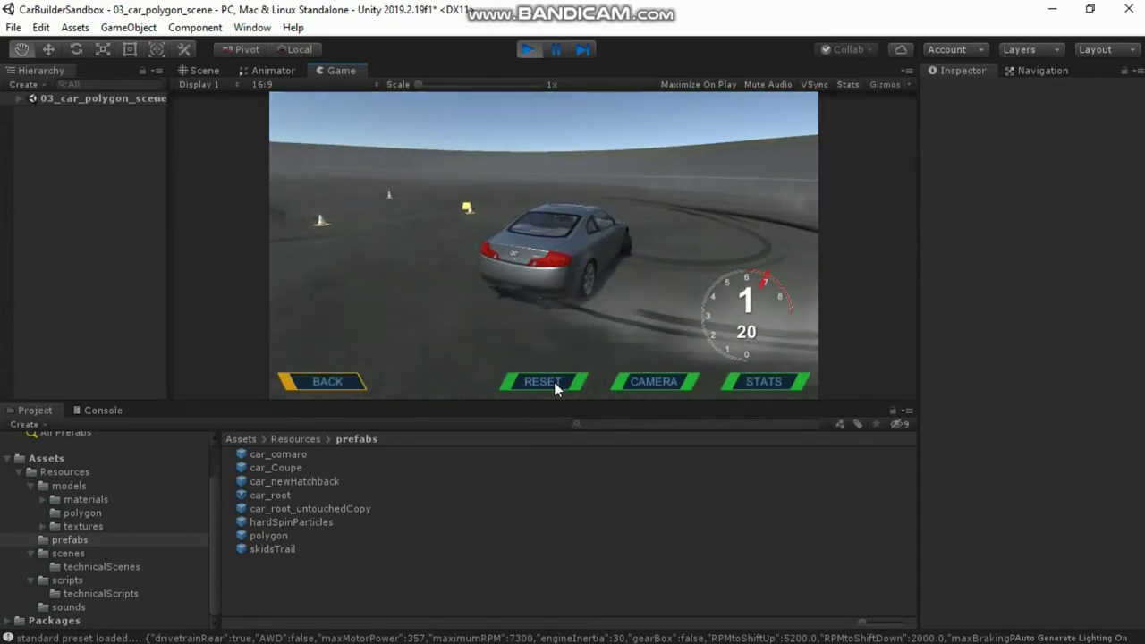
{"action": "key", "text": "Up"}
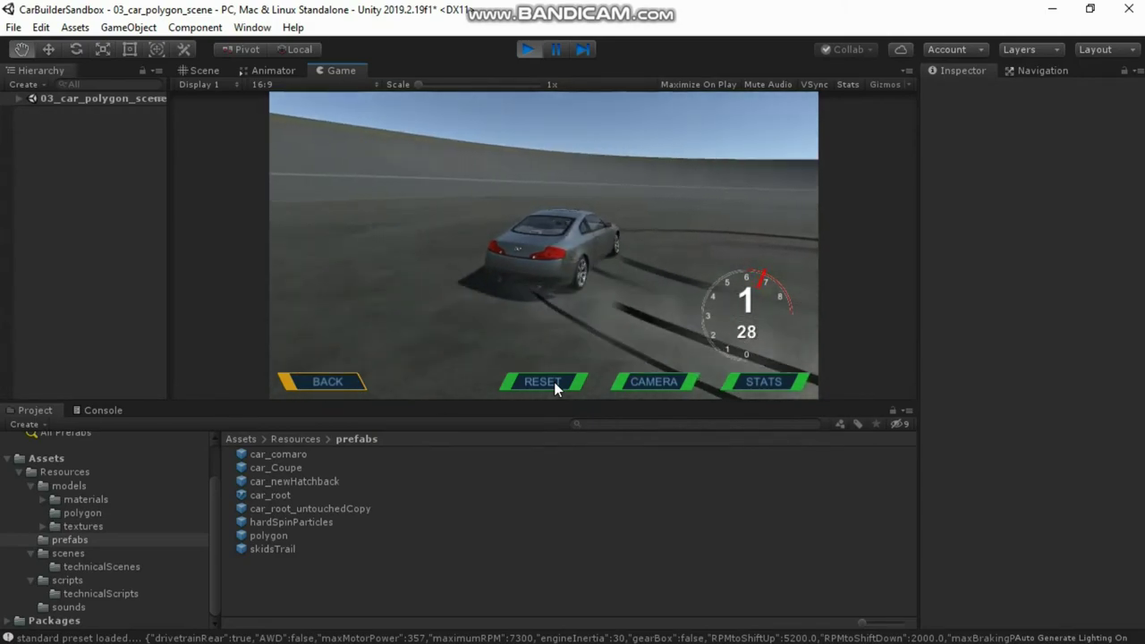
{"action": "key", "text": "Up"}
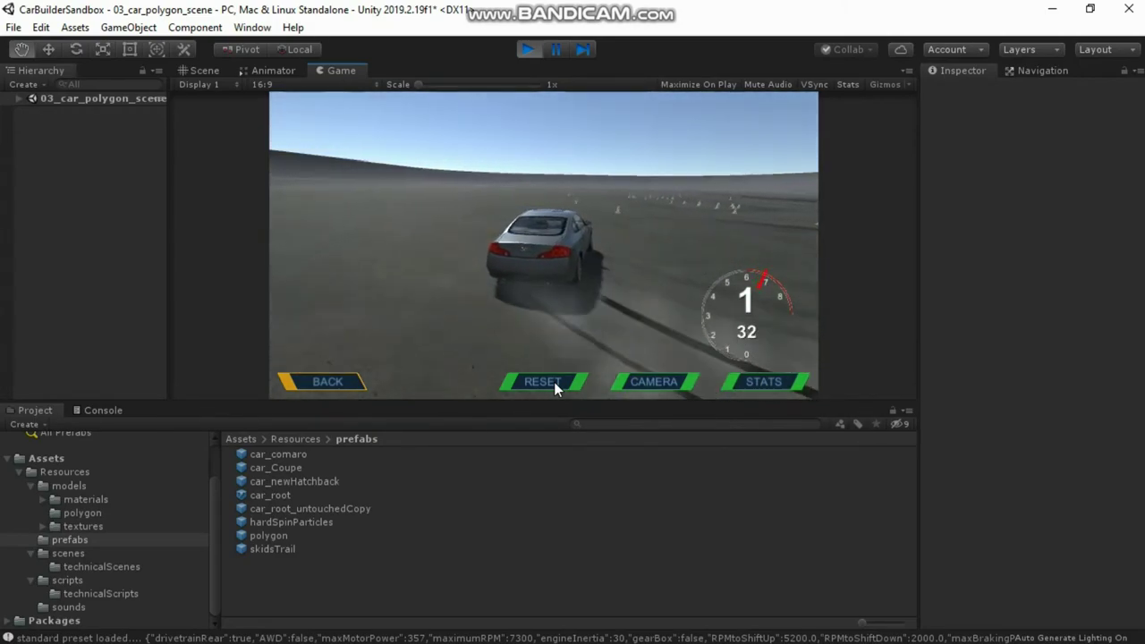
{"action": "key", "text": "Right"}
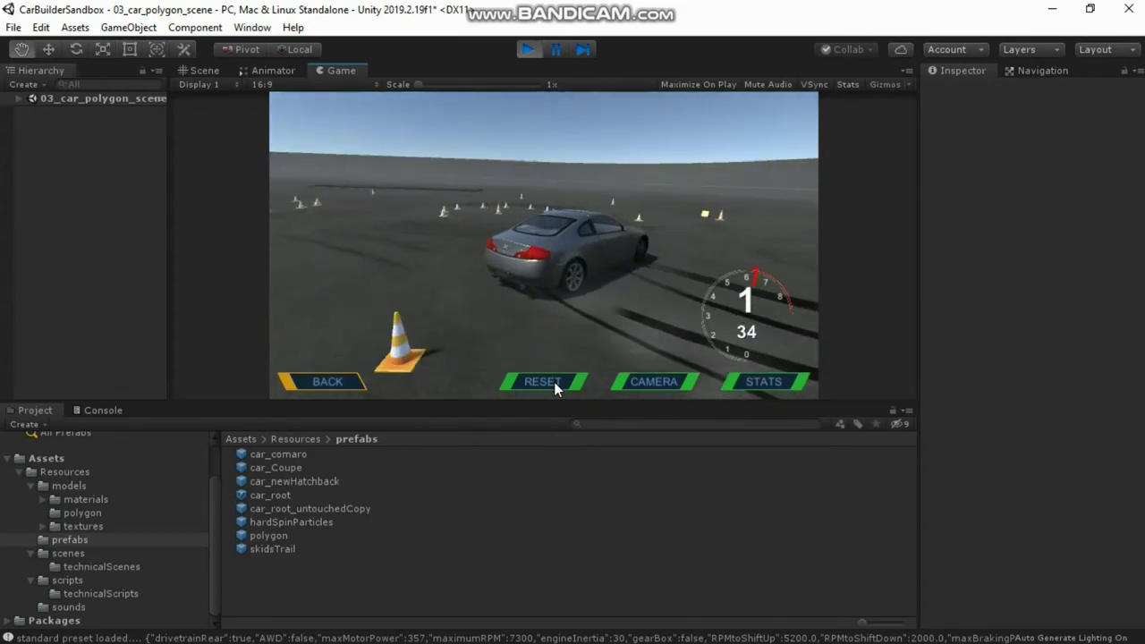
{"action": "left_click", "coordinate": [554, 381]}
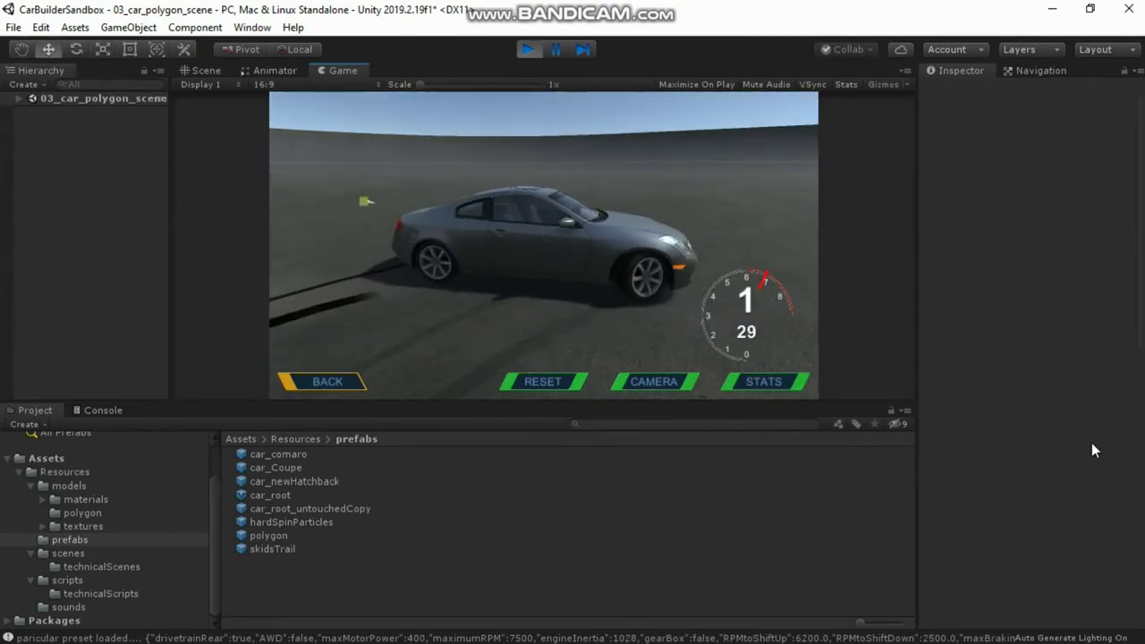
{"action": "left_click", "coordinate": [553, 382]}
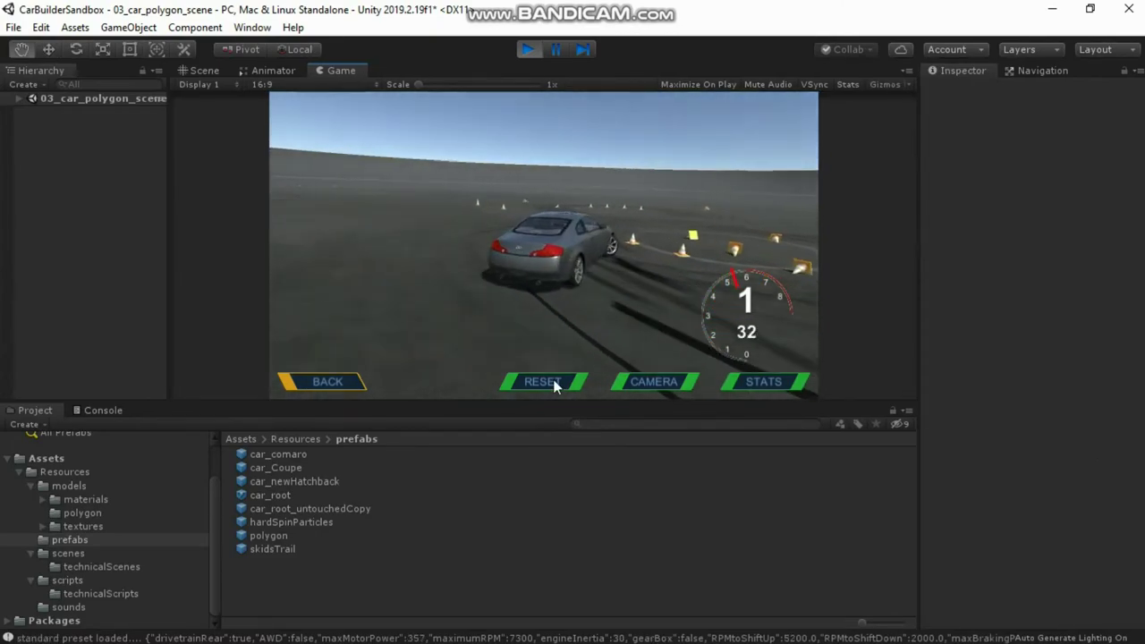